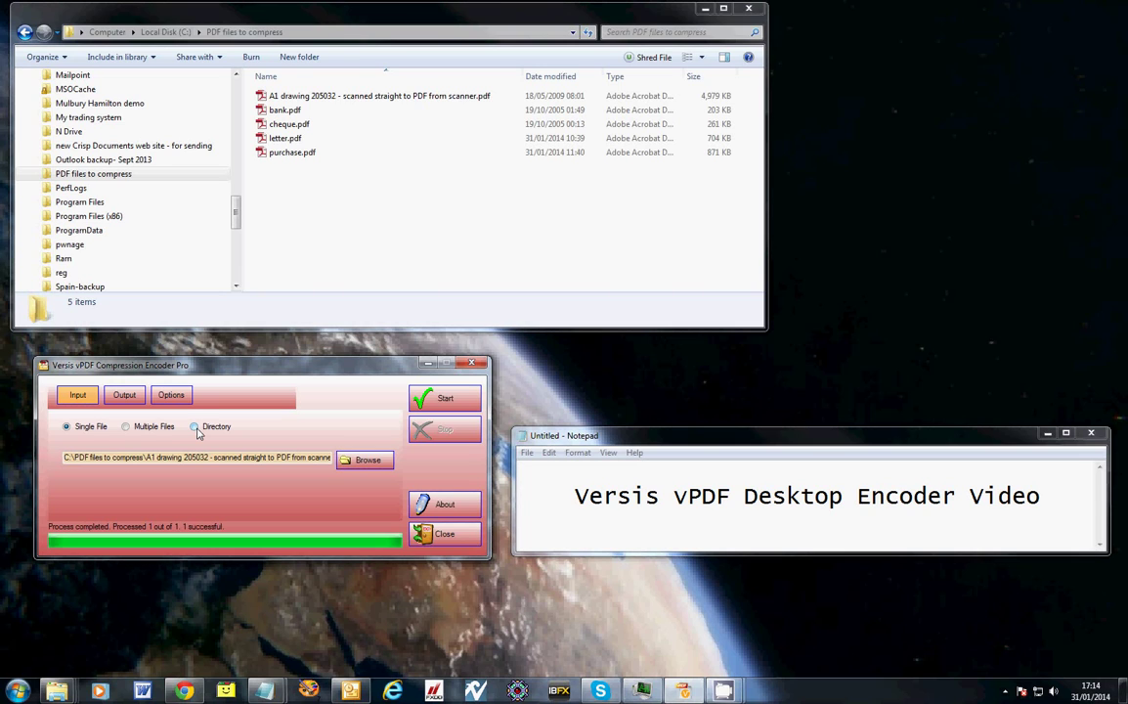
Check the output location, try the encoder image quality at Poorer, and set it about three quarters of the way towards Best
click(129, 400)
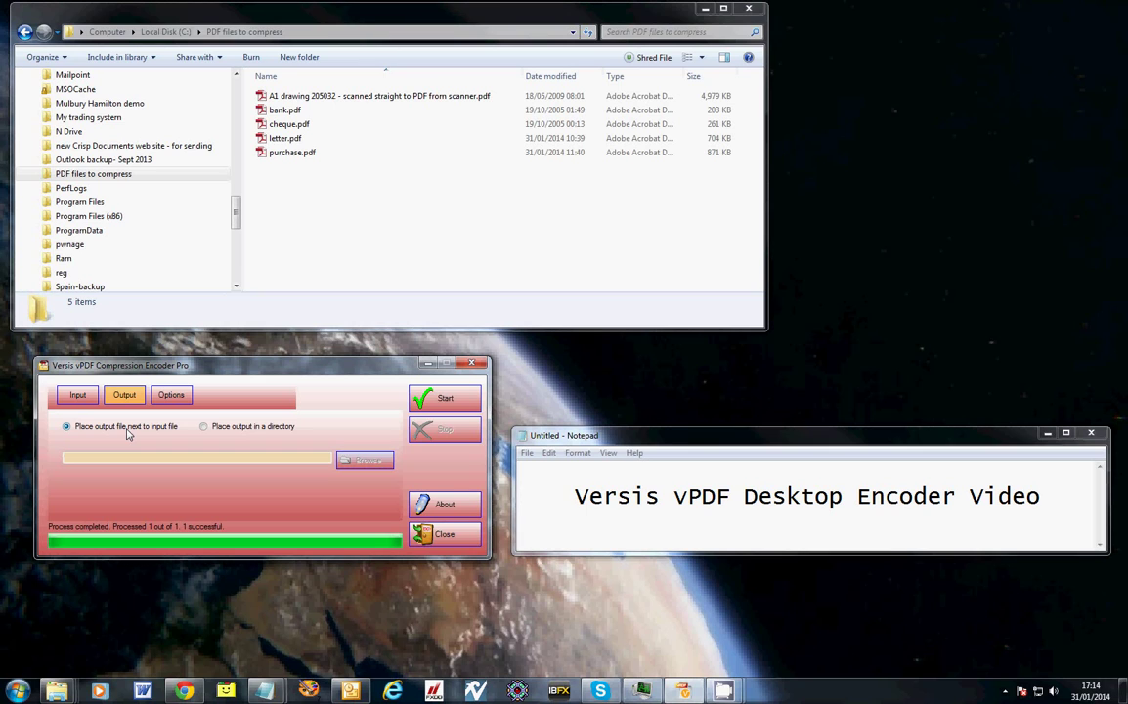
click(171, 395)
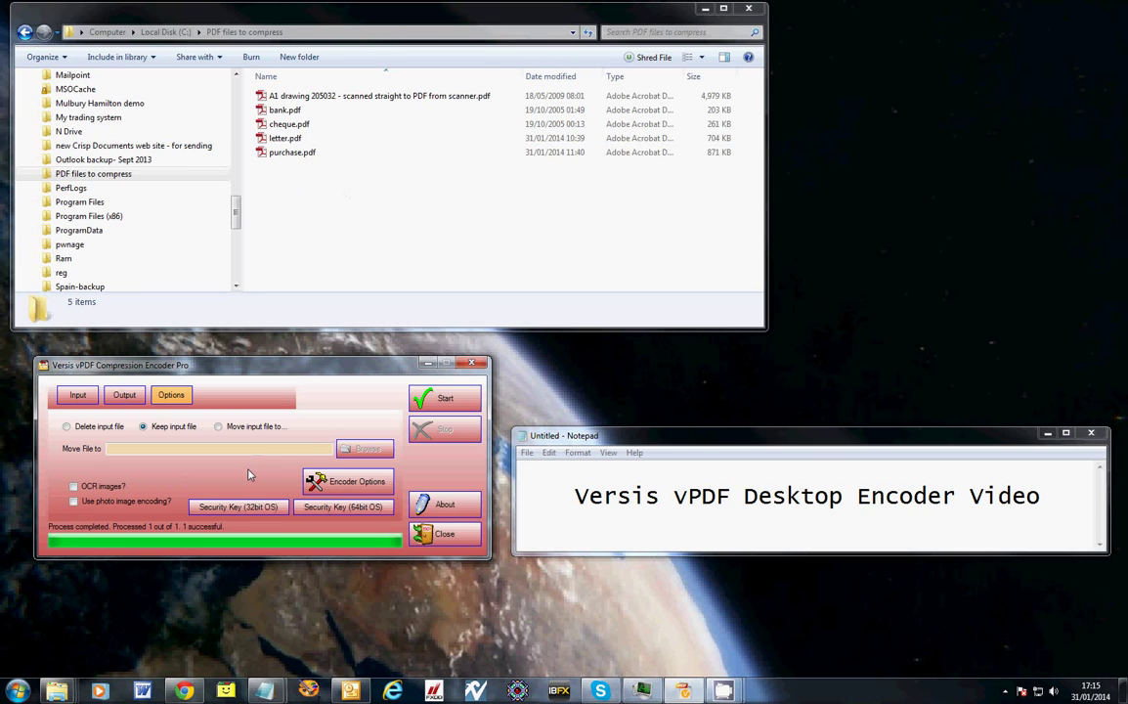
click(341, 485)
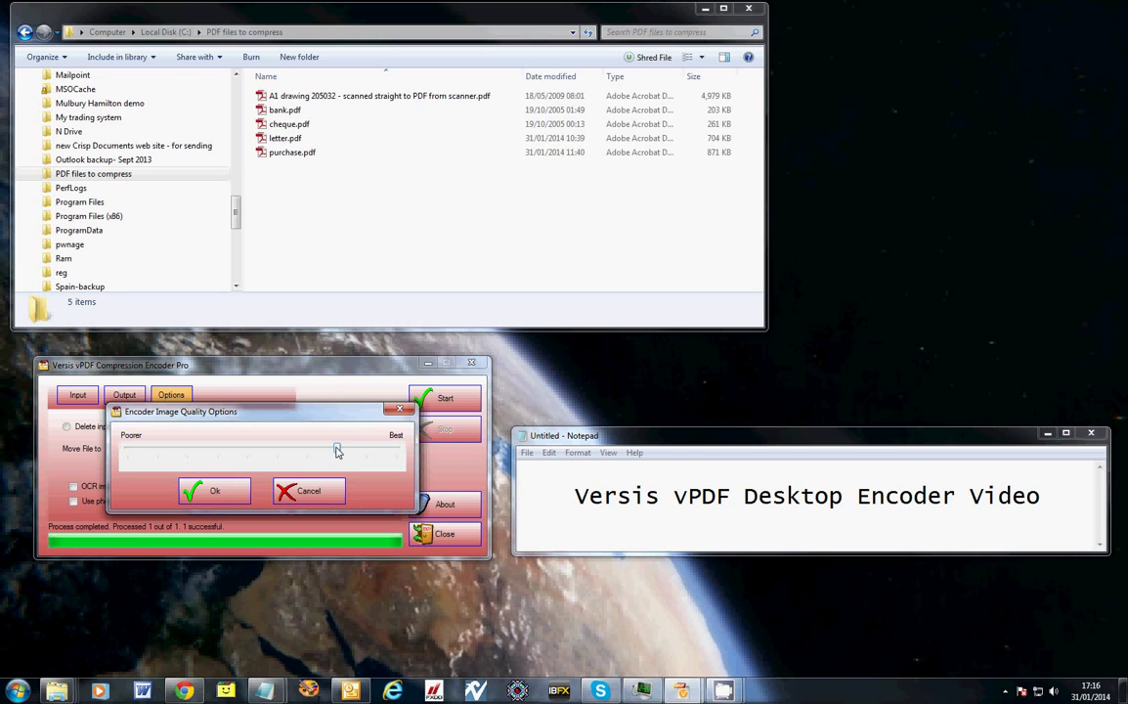
mouse_move(337, 450)
mouse_down()
mouse_move(159, 450)
mouse_move(330, 465)
mouse_up()
drag(336, 448, 134, 458)
mouse_move(134, 459)
mouse_down()
mouse_move(331, 469)
mouse_move(121, 455)
mouse_up()
drag(125, 451, 332, 453)
click(217, 489)
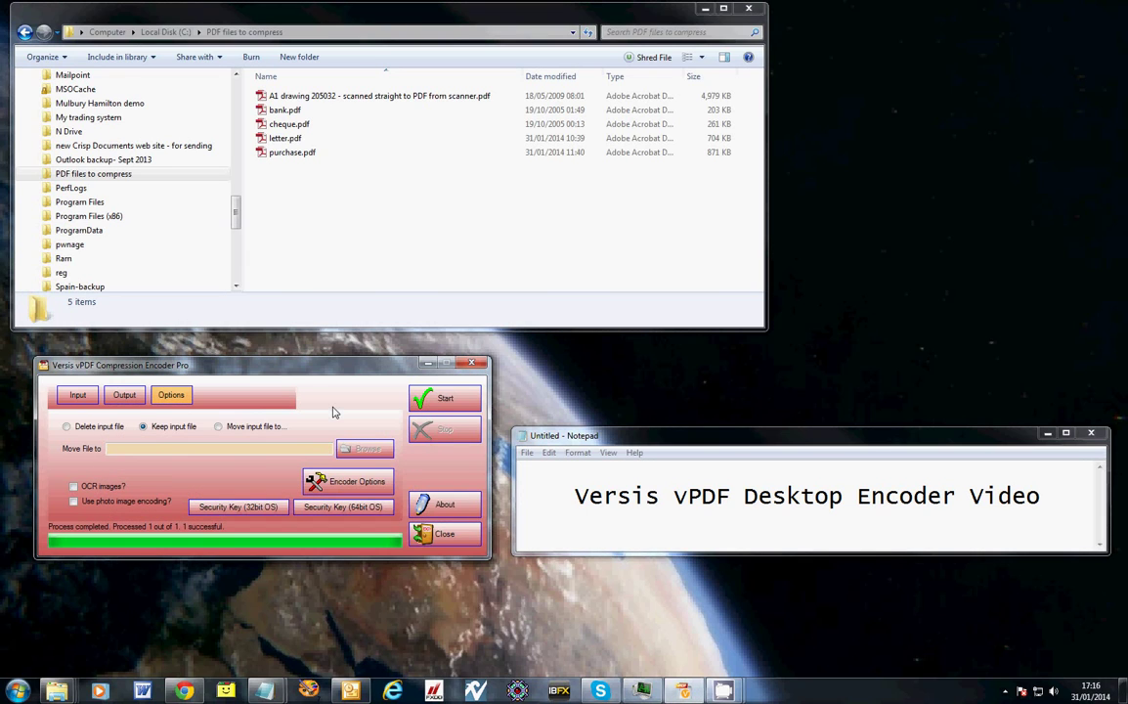
Return to the input settings and view the original letter.pdf from the PDF files to compress folder, closing it when done
click(77, 395)
click(110, 174)
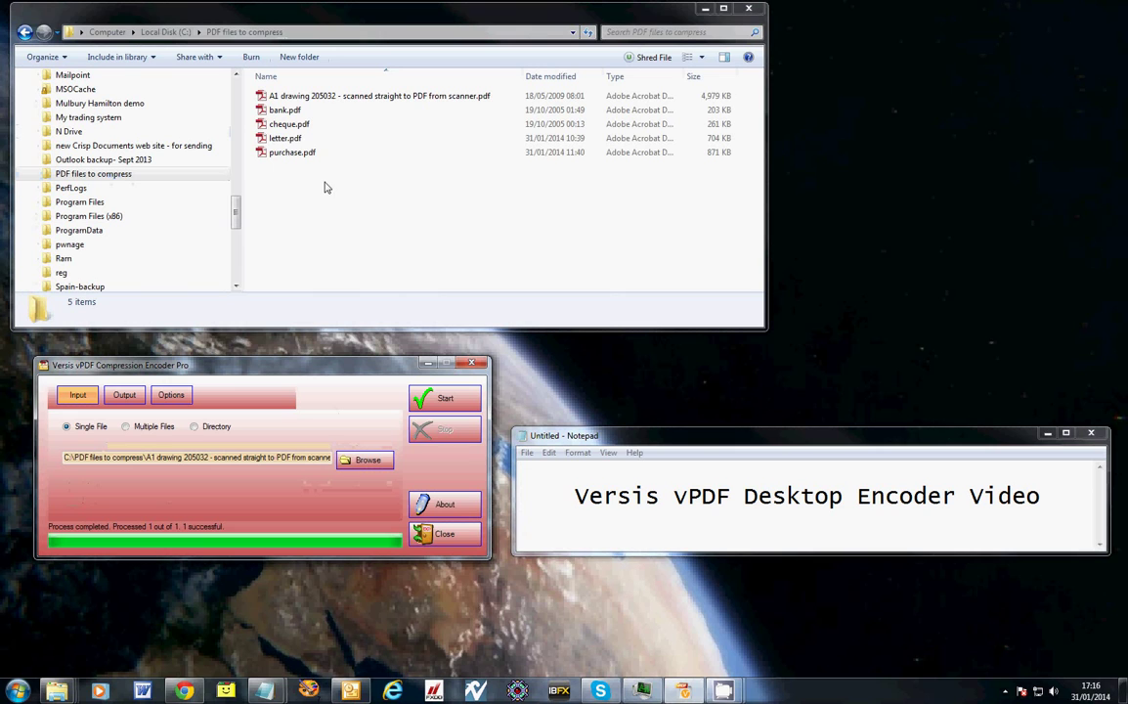
click(265, 141)
double_click(268, 141)
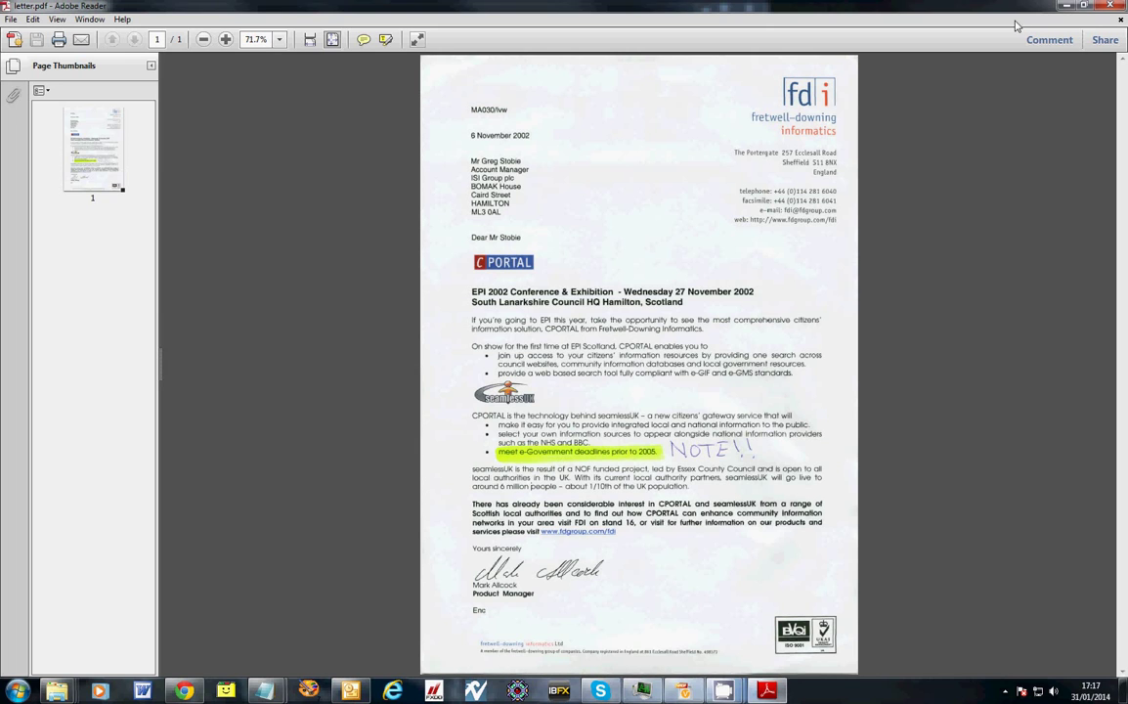
click(1111, 6)
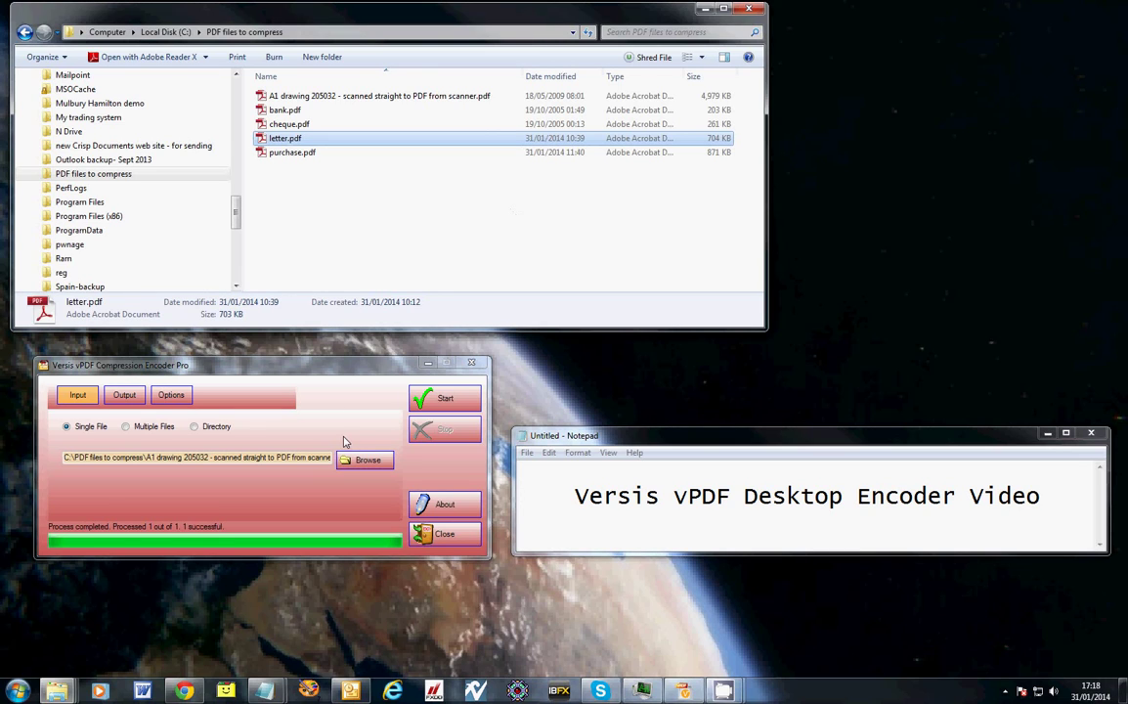
Choose letter.pdf as the single input file and run the compression
click(370, 468)
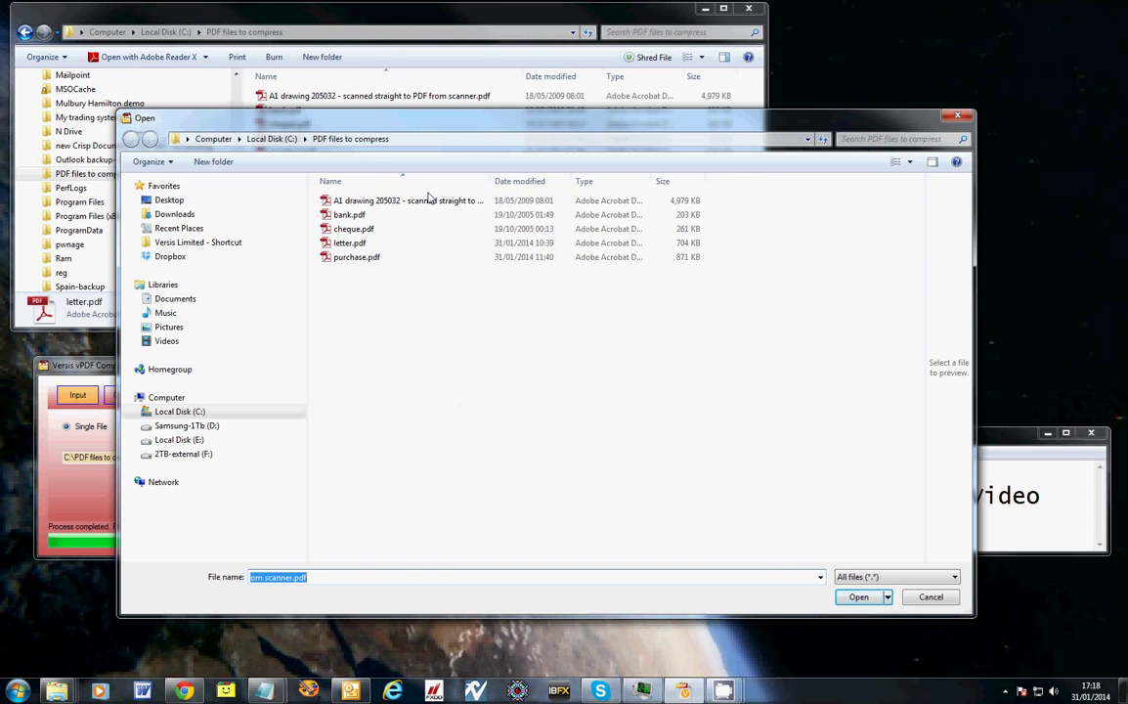
click(338, 246)
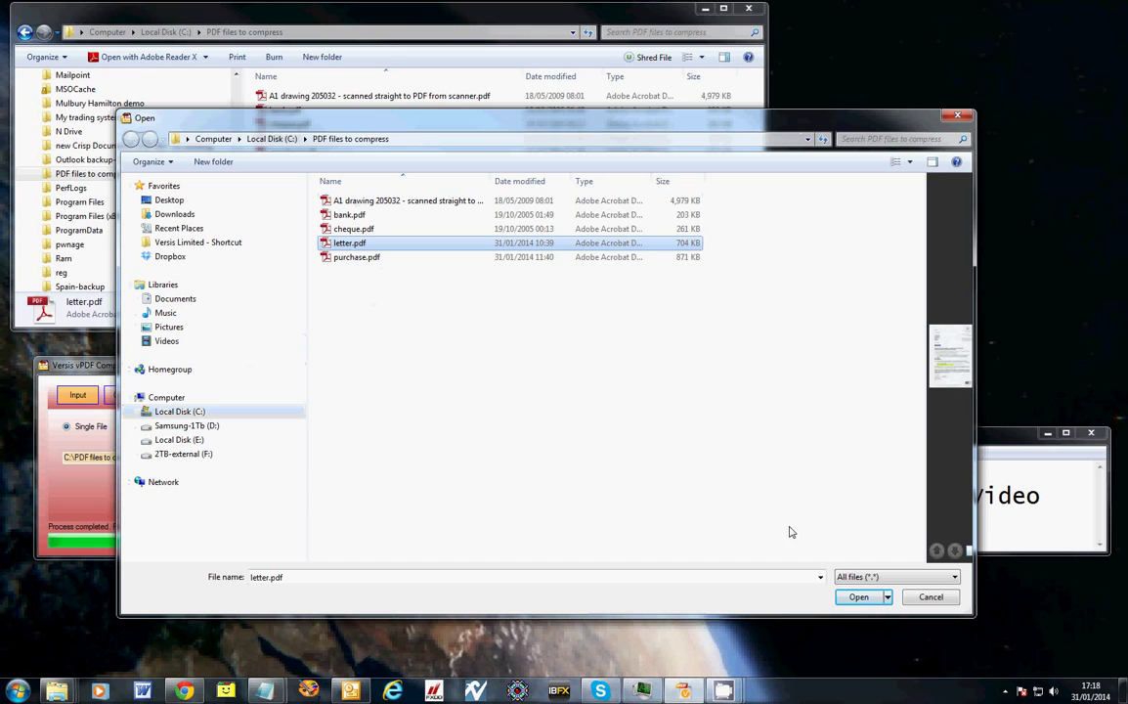
click(856, 596)
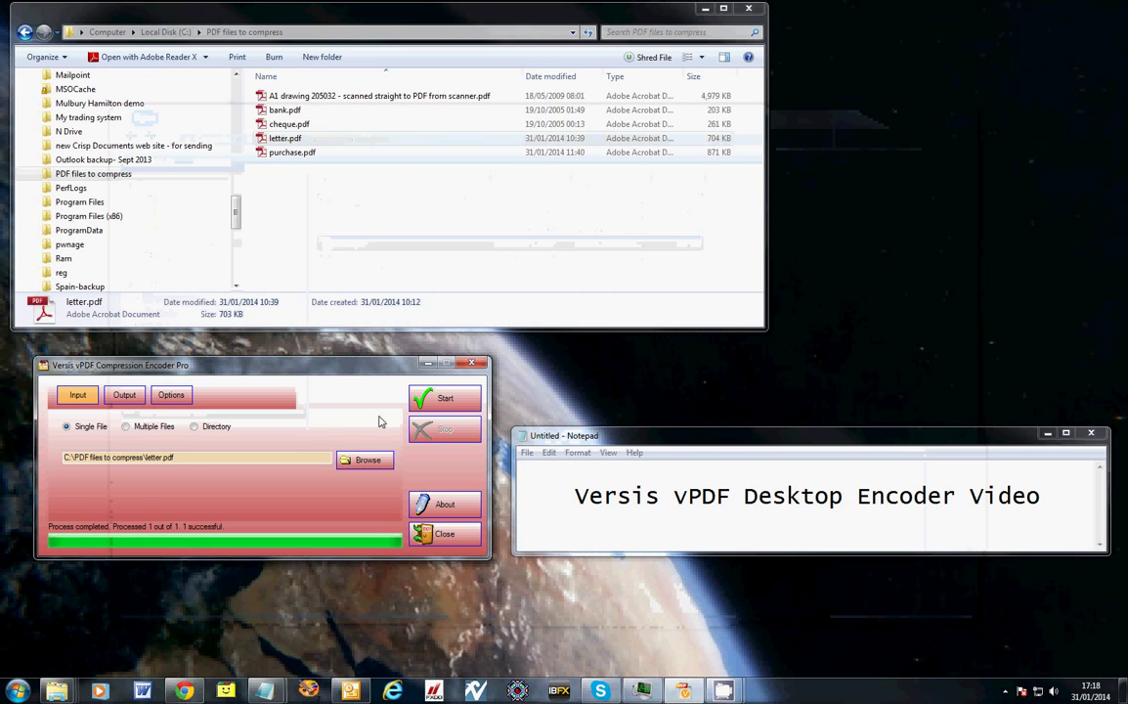
click(442, 398)
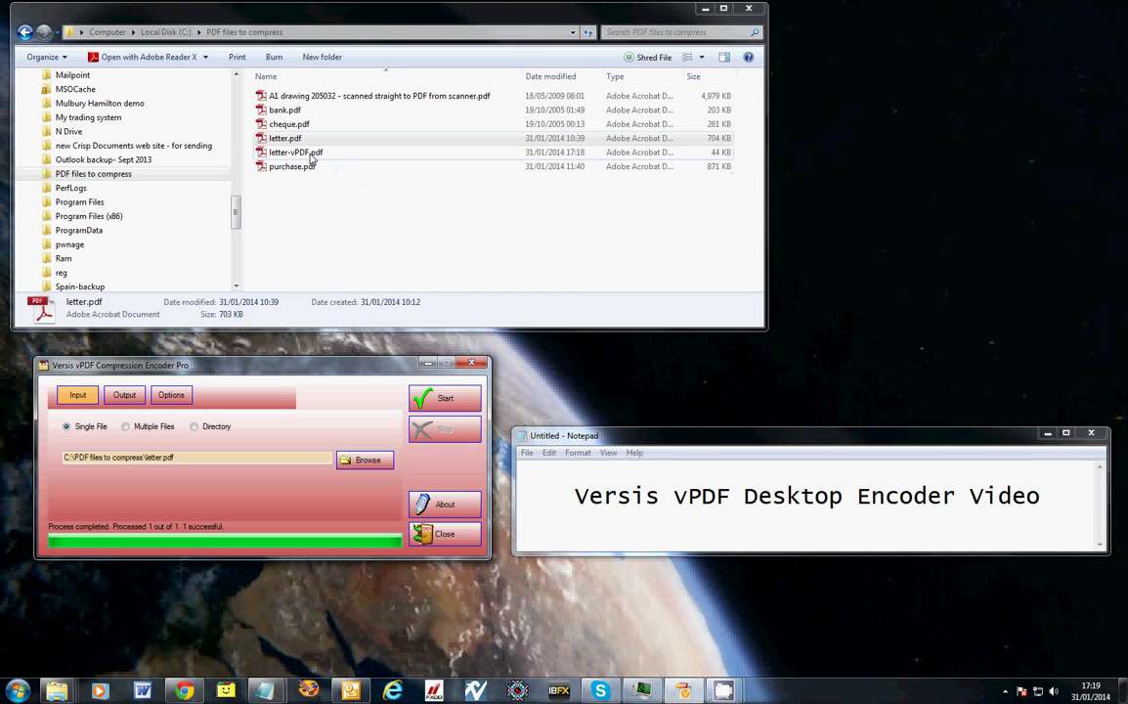
Open the compressed letter-vPDF.pdf, inspect its text, highlighting and signature at 125% zoom, and close it
click(354, 153)
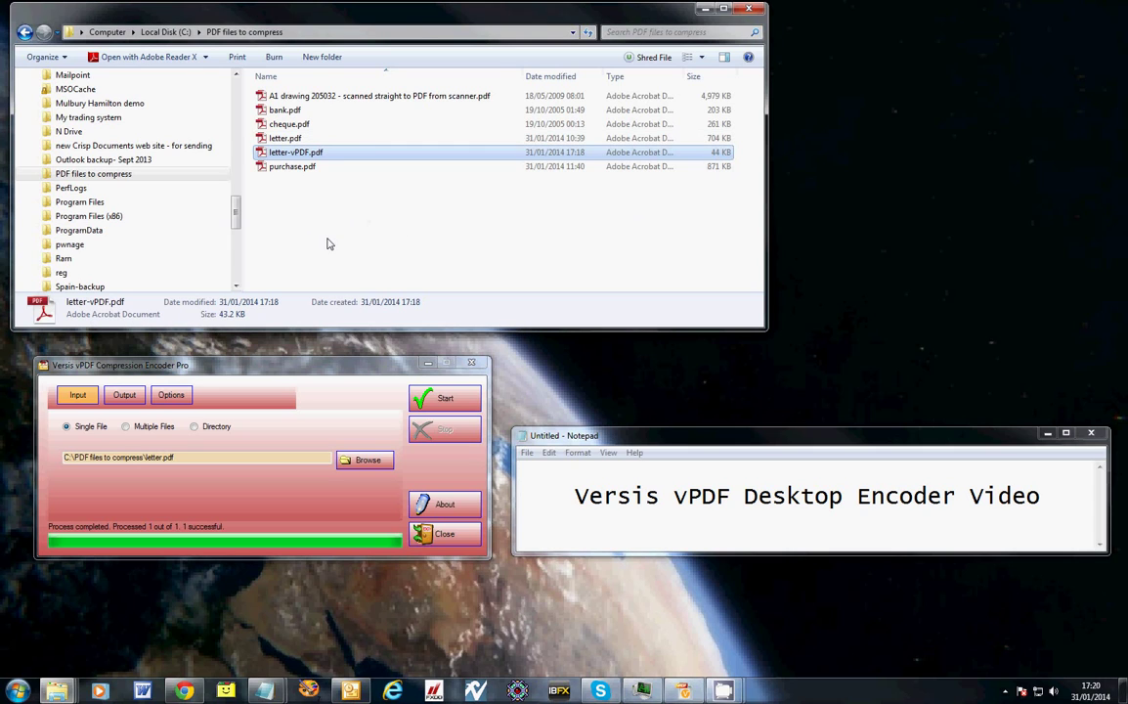
double_click(262, 154)
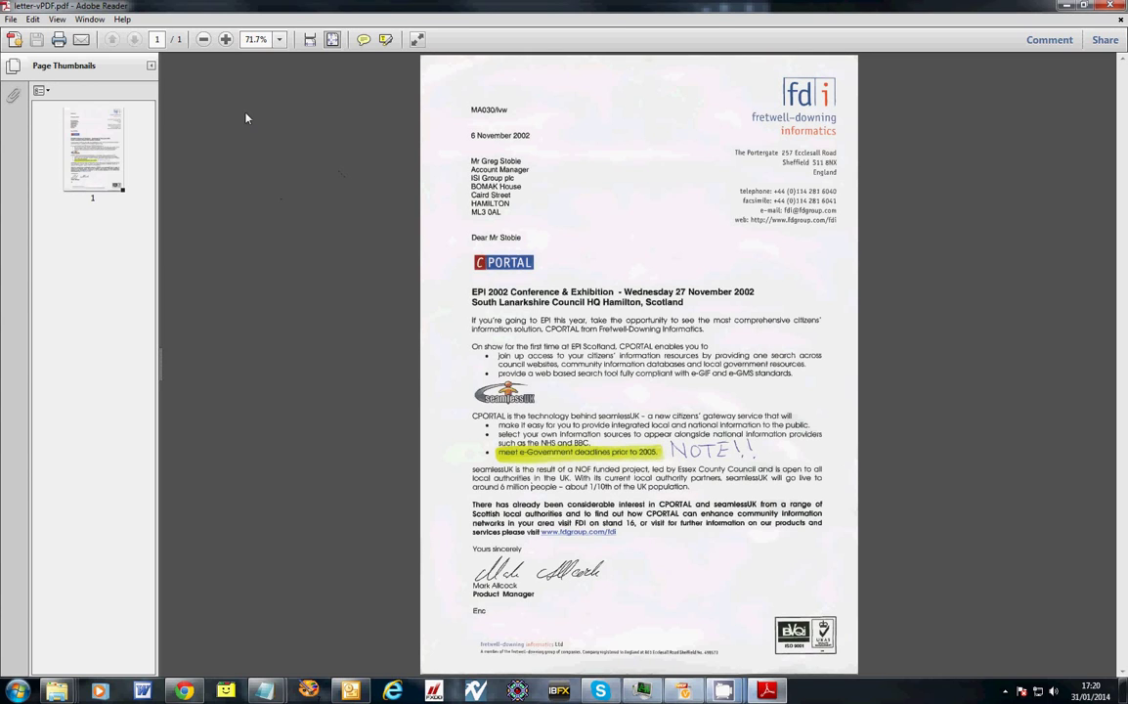
click(226, 39)
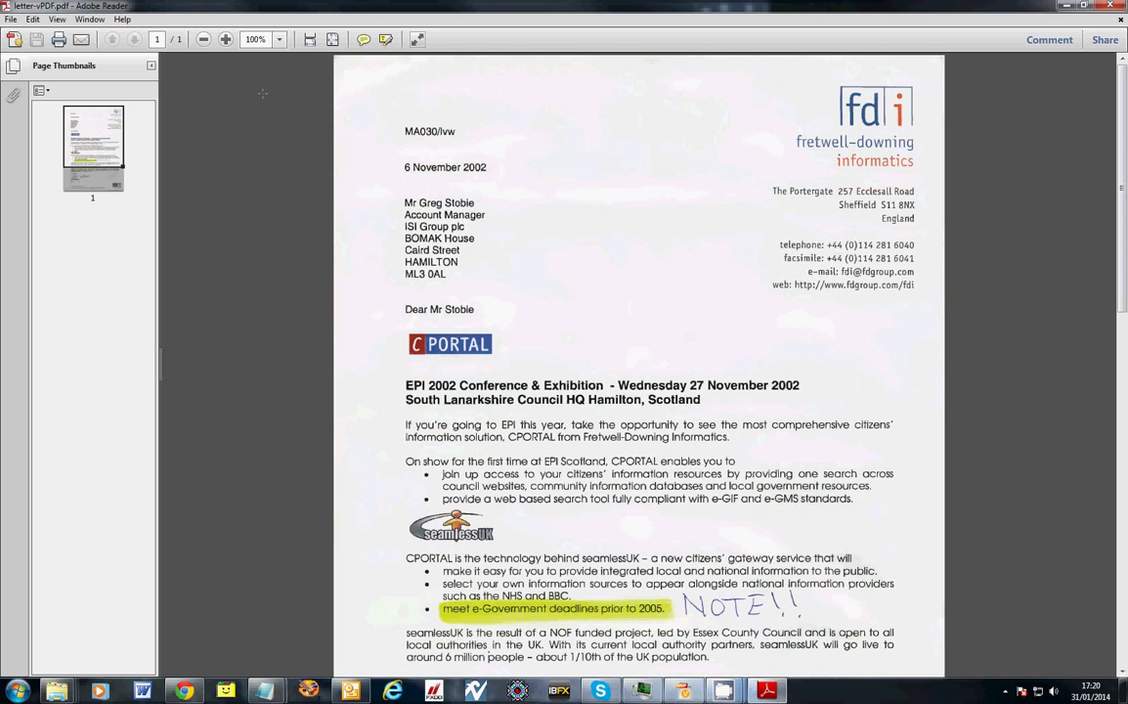
click(226, 39)
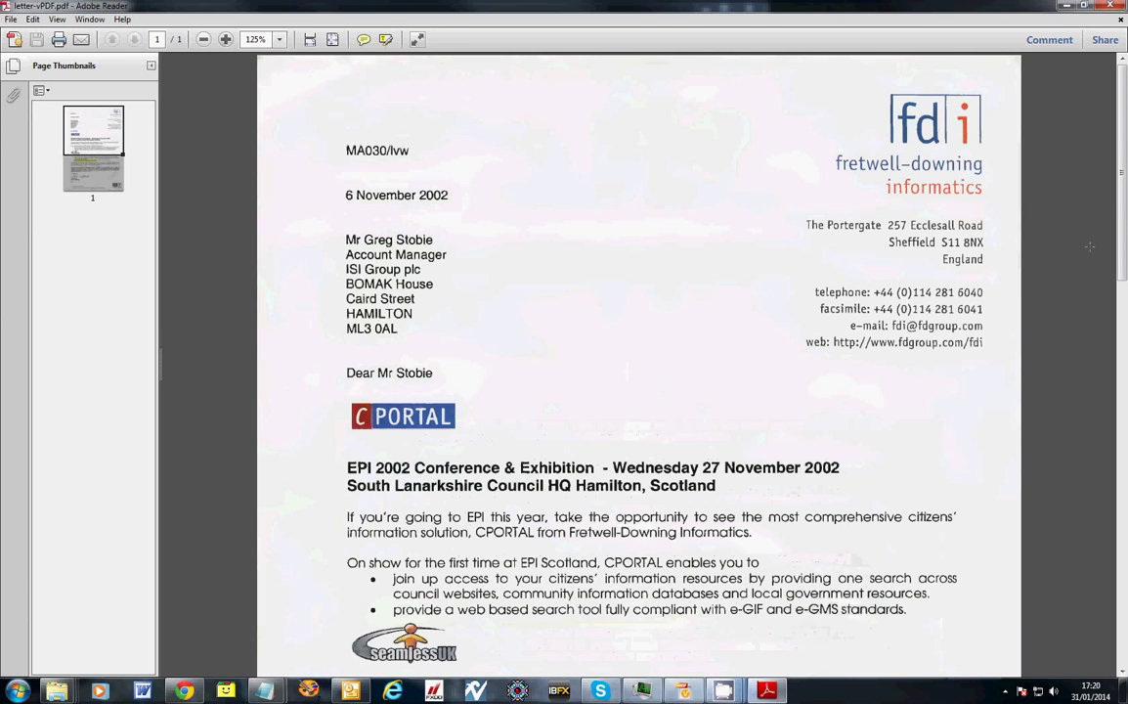
scroll(1089, 246, down, 5)
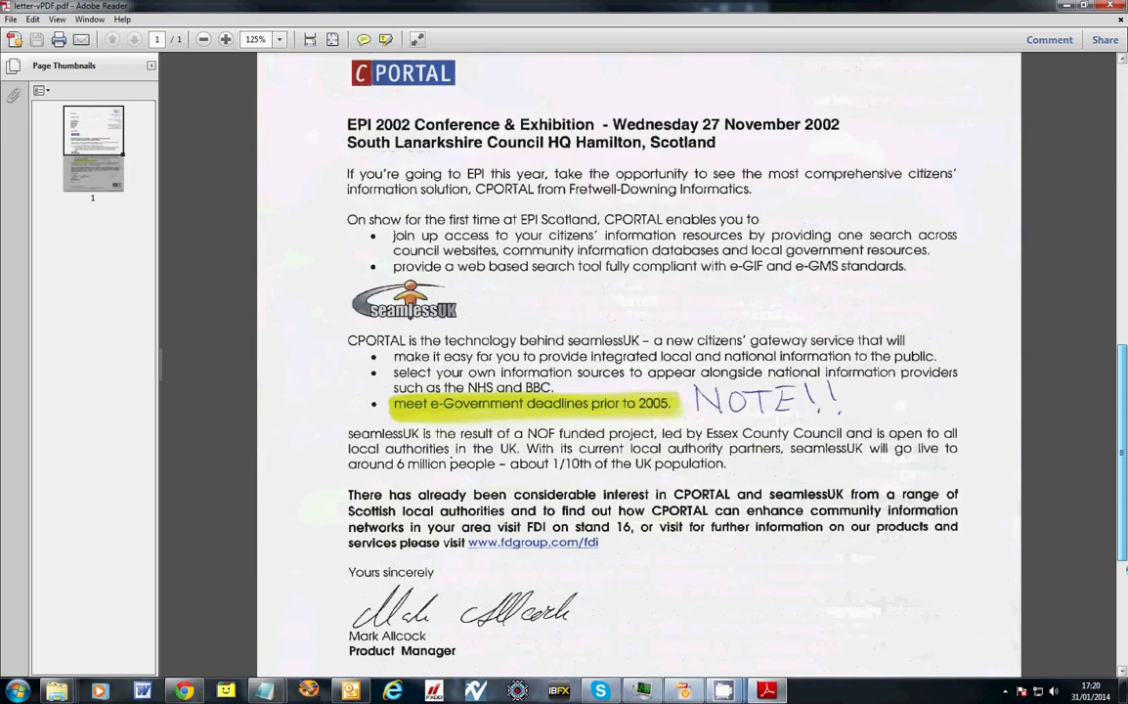
scroll(492, 285, down, 2)
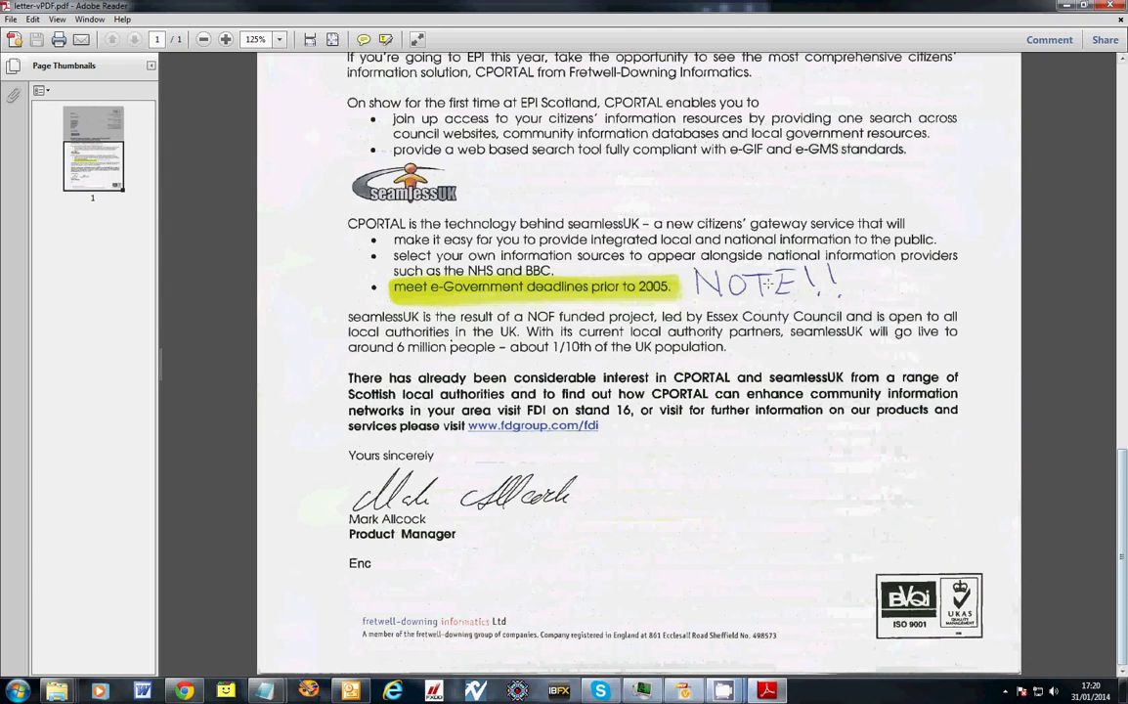
drag(1120, 469, 1121, 83)
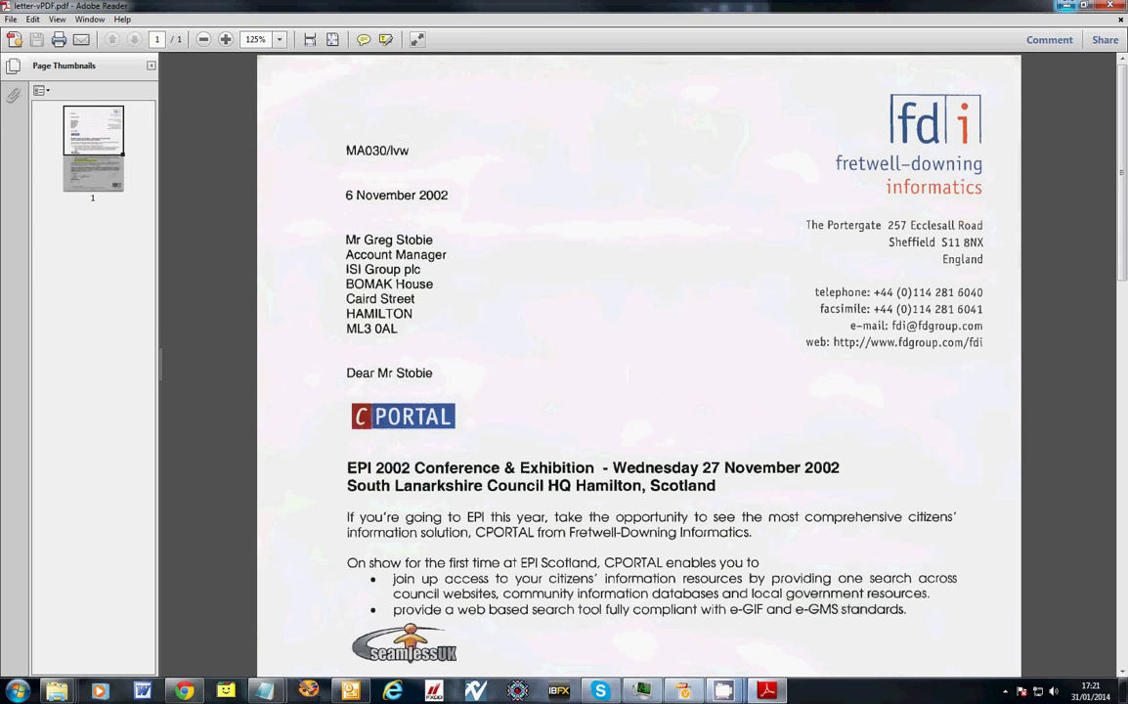
key(ctrl+q)
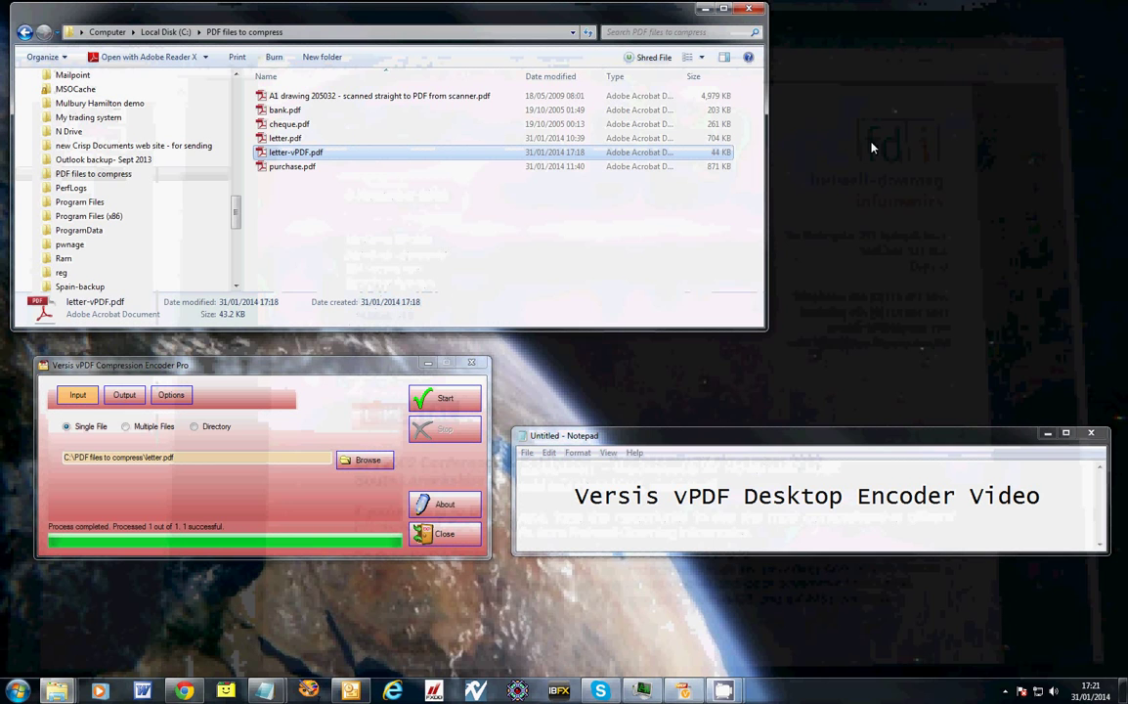
Inspect the original letter.pdf at 125% zoom, close it, and compare its file size with letter-vPDF.pdf
click(286, 139)
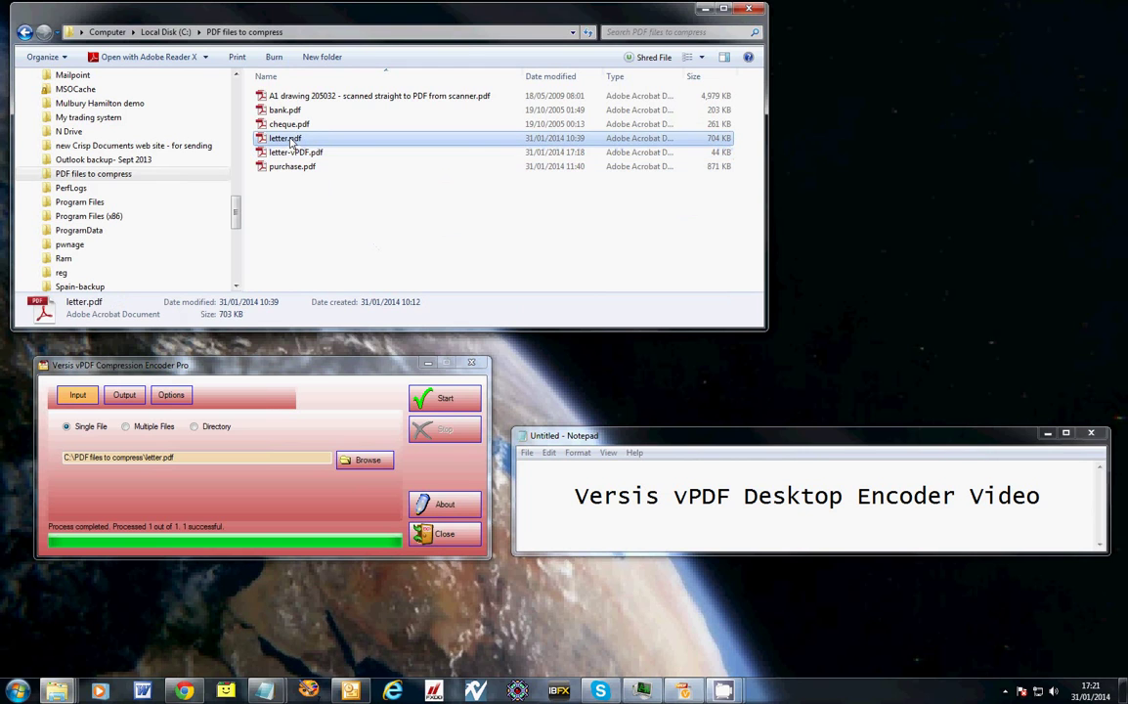
double_click(290, 141)
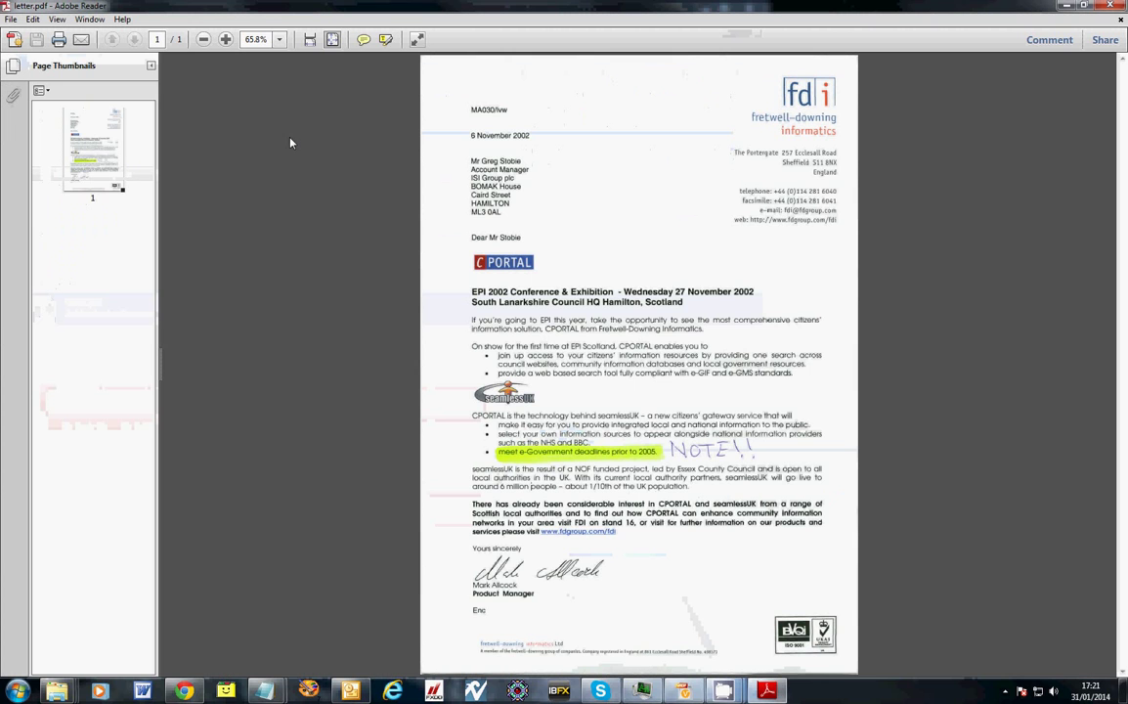
click(226, 39)
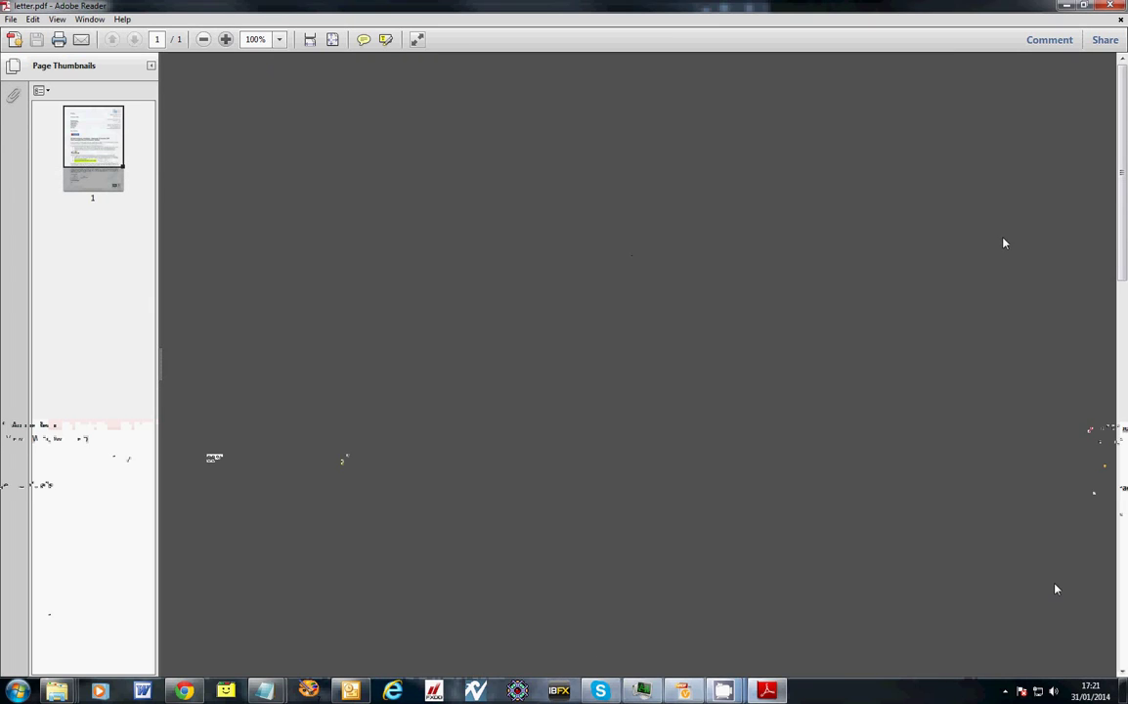
key(ctrl+equal)
drag(1124, 282, 1124, 505)
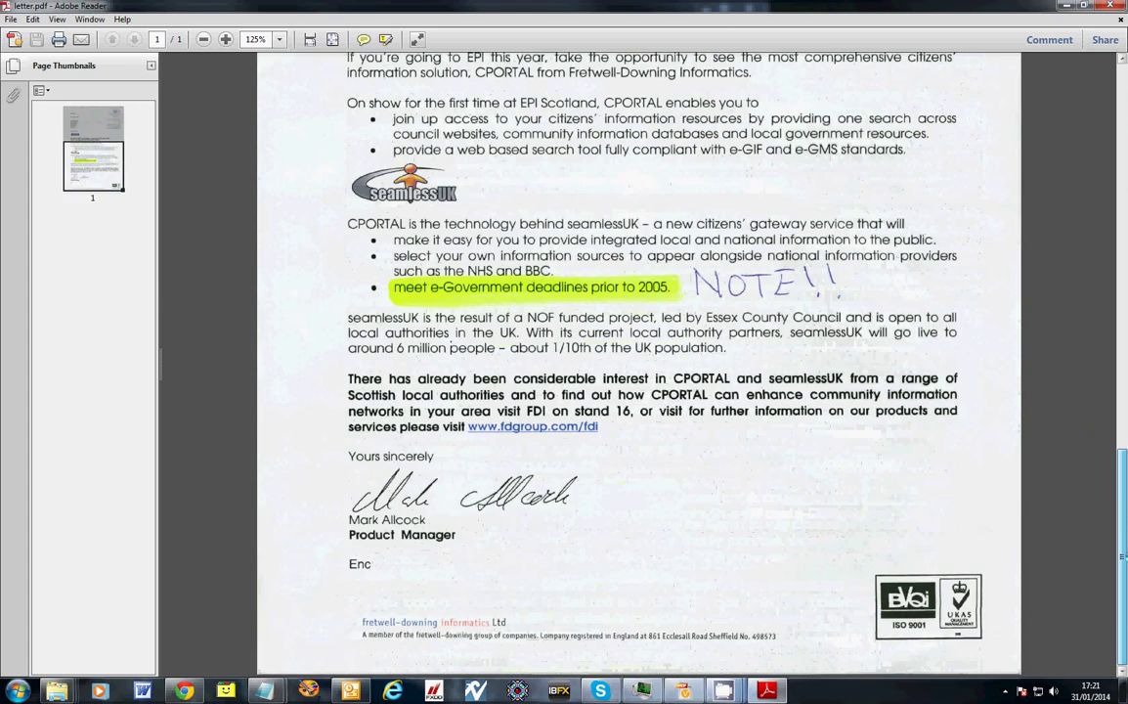
scroll(1119, 179, up, 3)
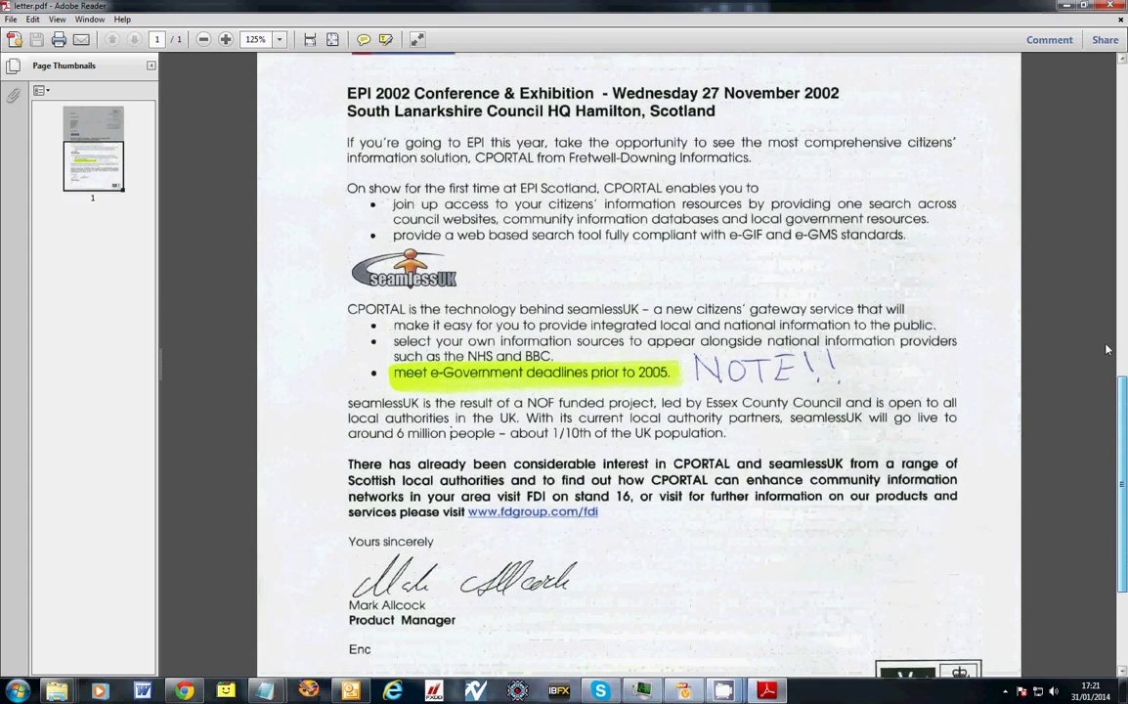
scroll(1119, 179, up, 10)
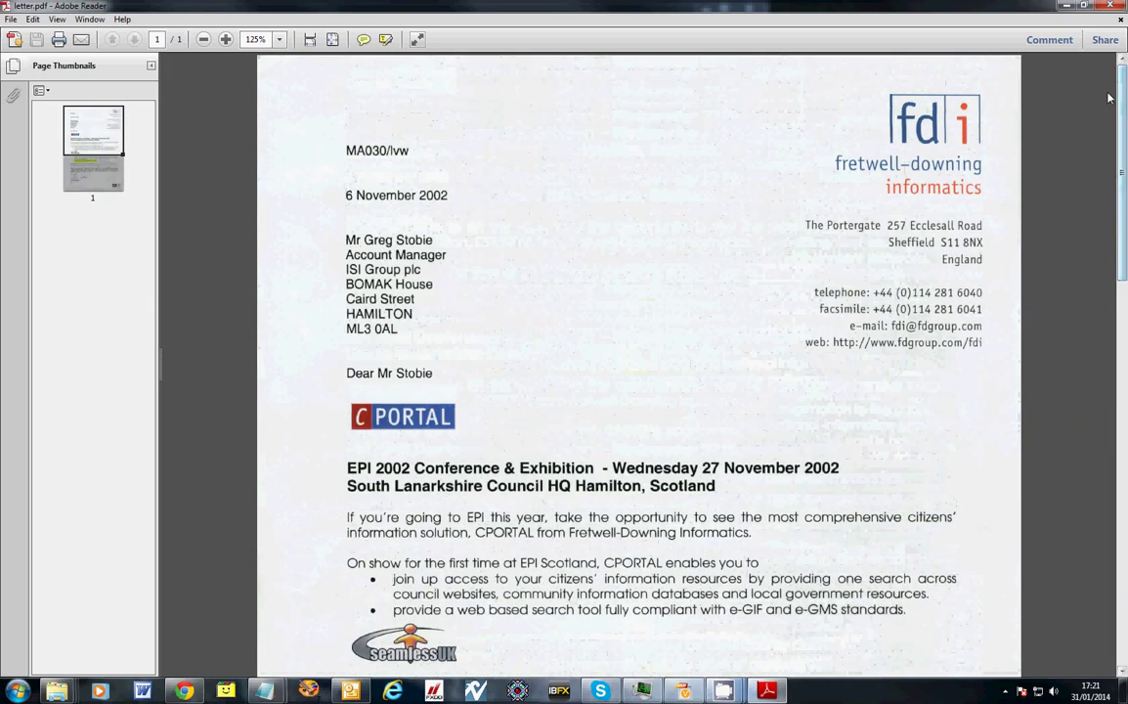
click(1112, 6)
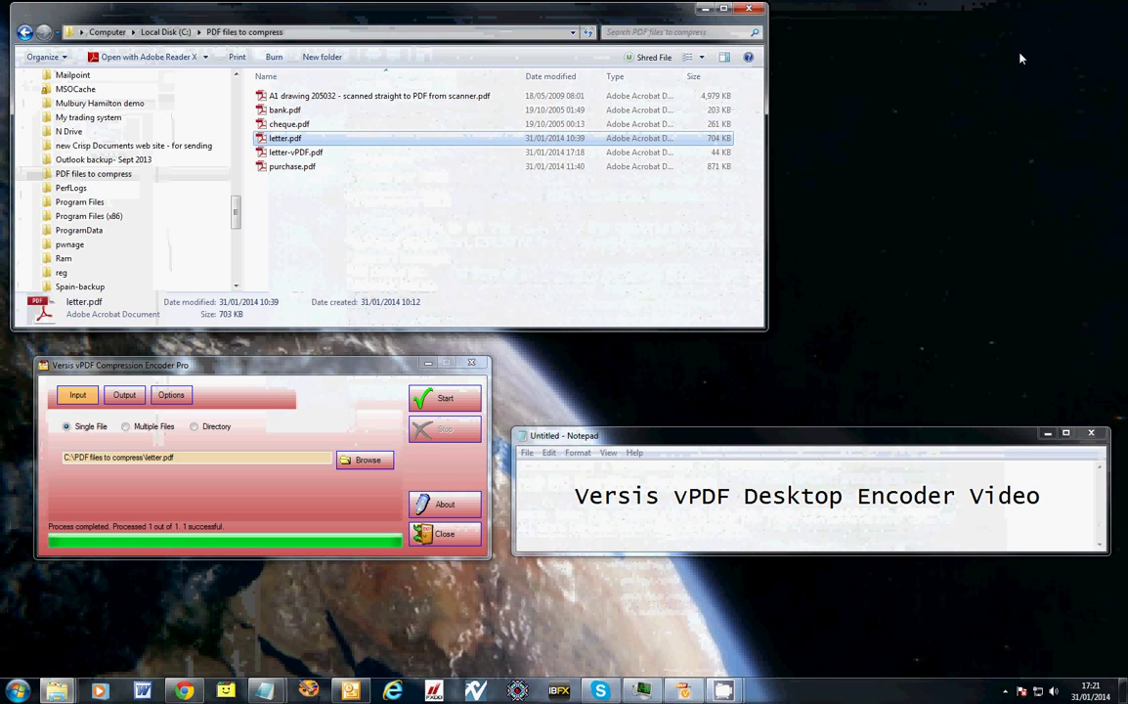
click(700, 153)
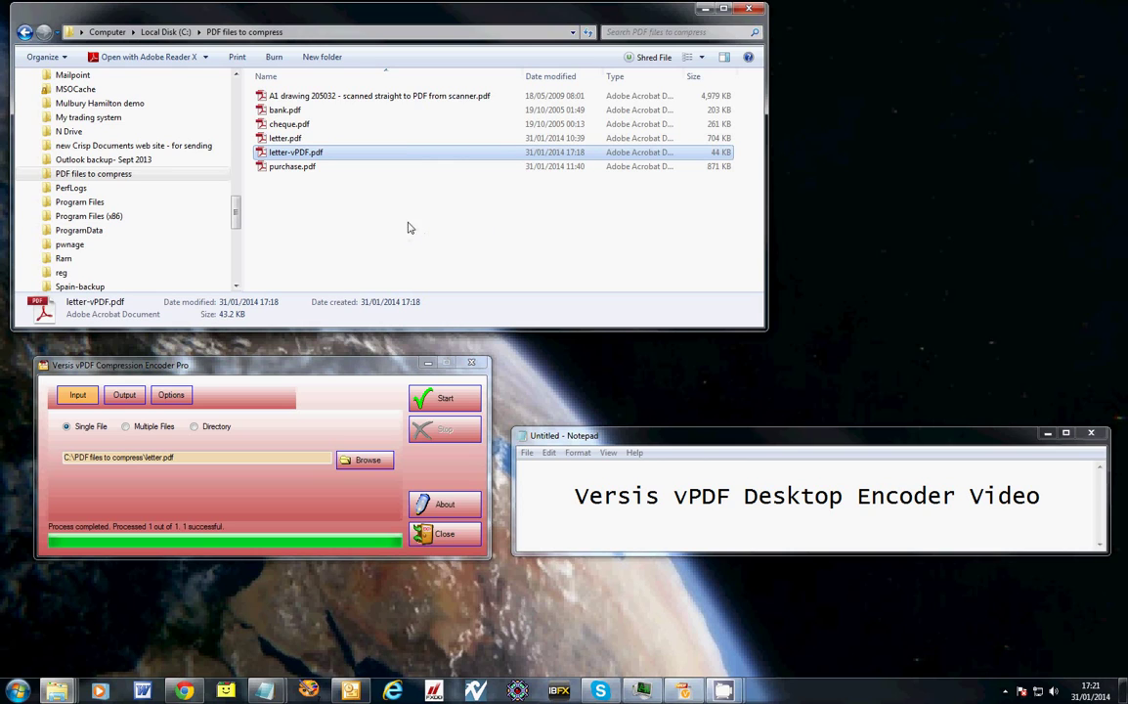
Open purchase.pdf, examine the scanned sales order's handwriting and highlighted notes at 100% zoom, and close it
click(288, 171)
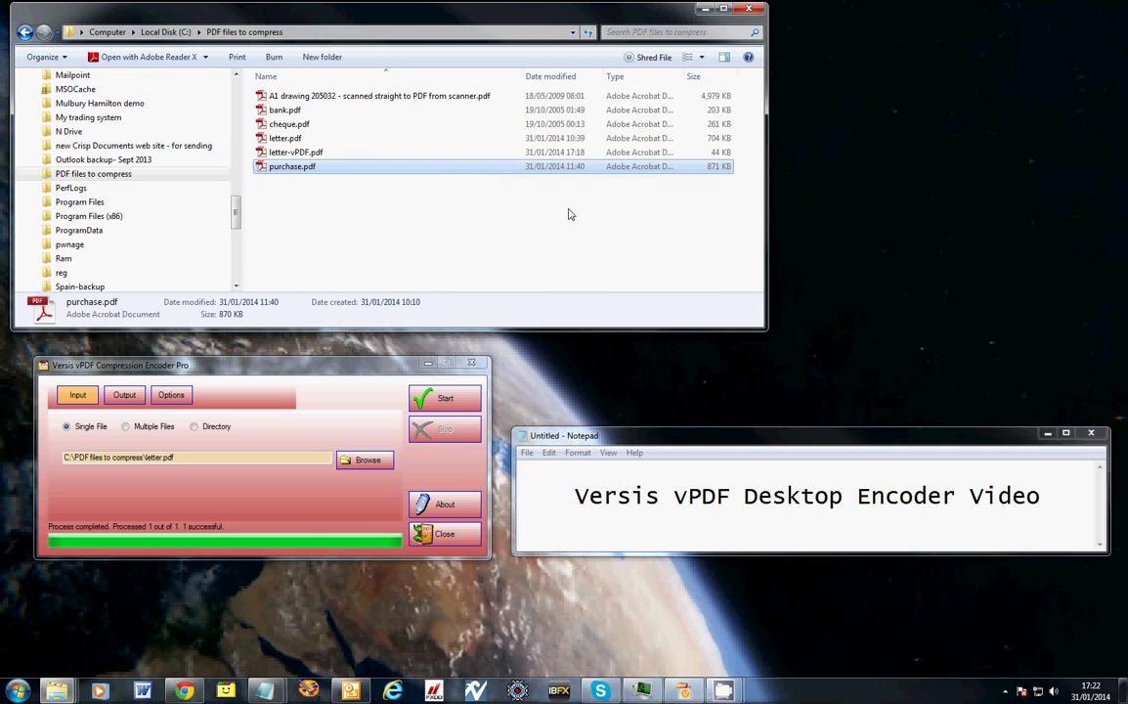
double_click(267, 172)
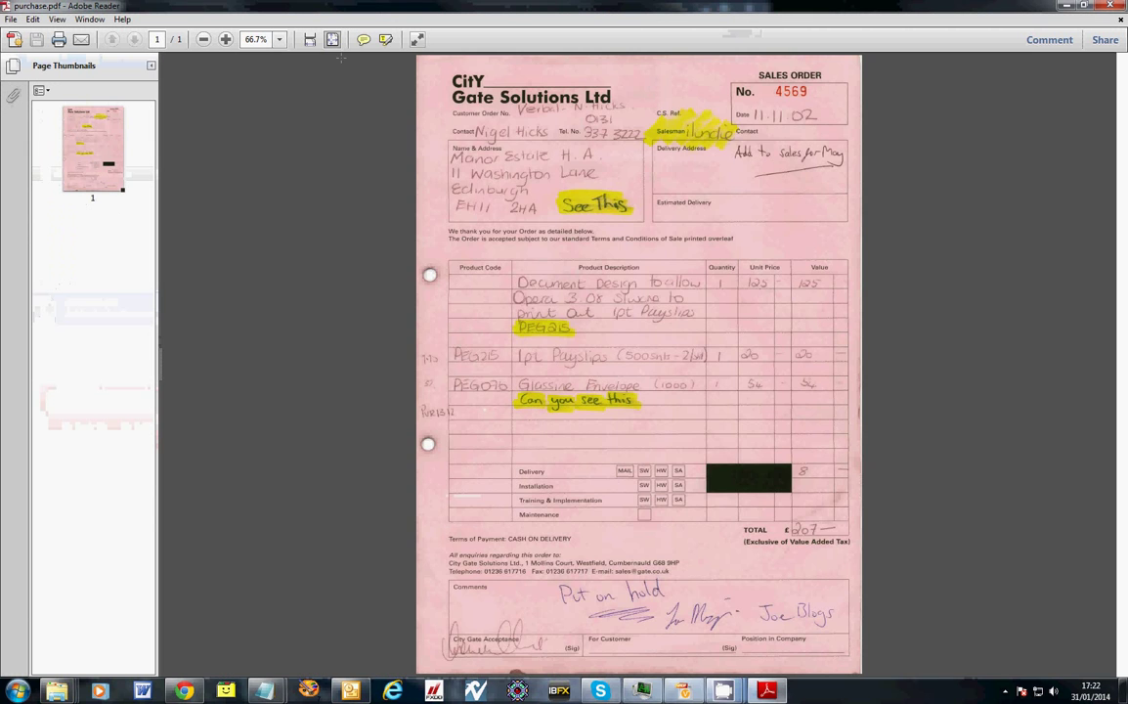
click(226, 40)
click(225, 40)
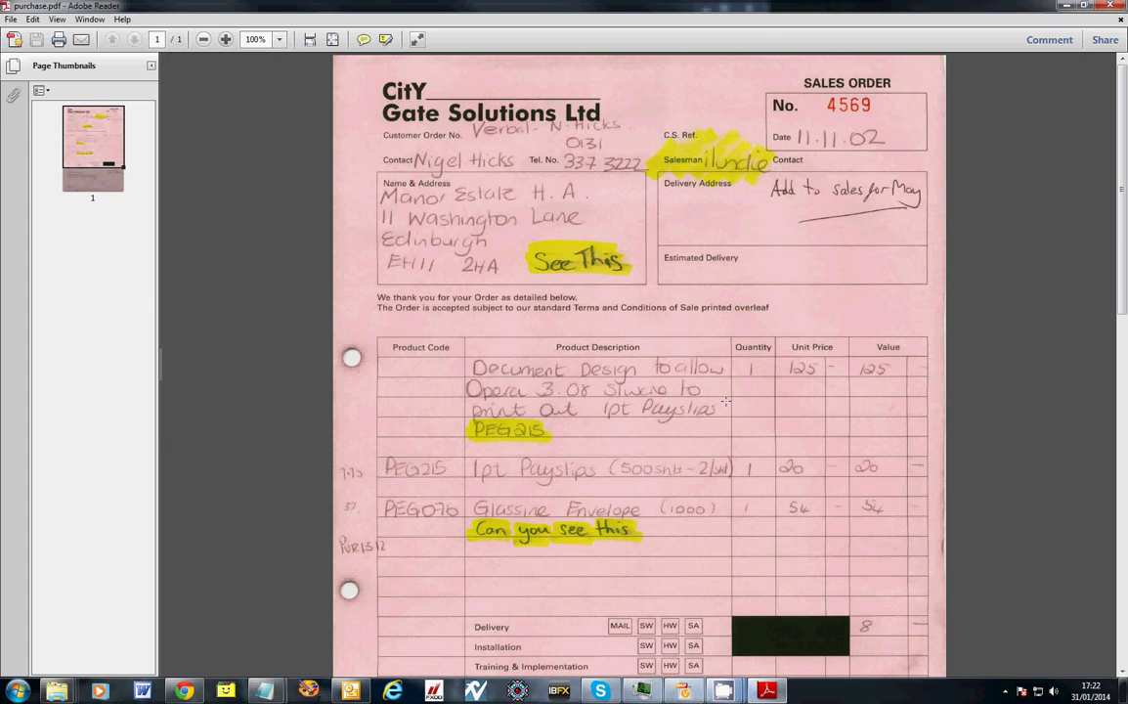
drag(1123, 200, 1094, 385)
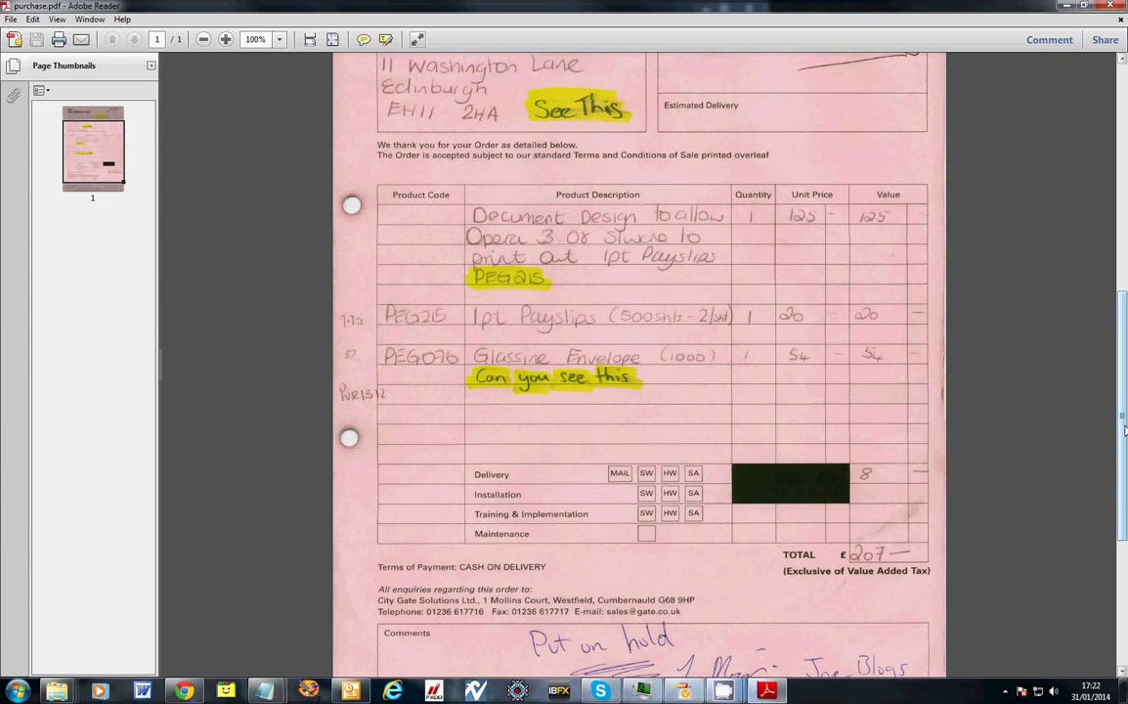
drag(1124, 430, 1124, 587)
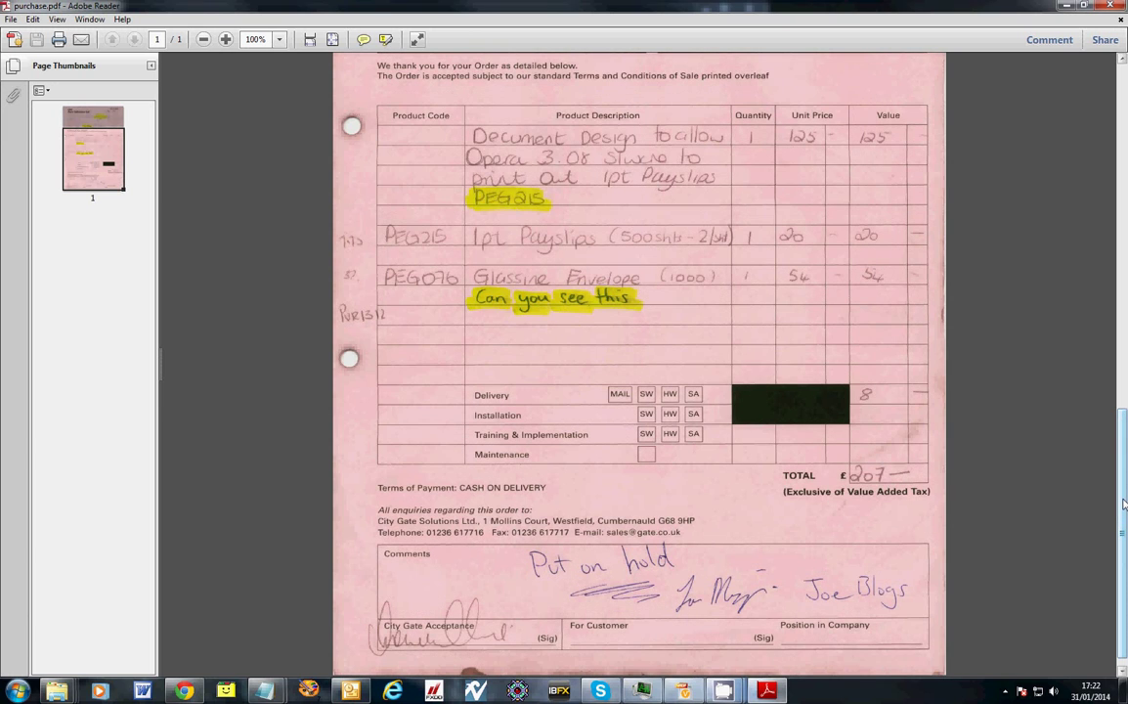
drag(1124, 503, 1096, 169)
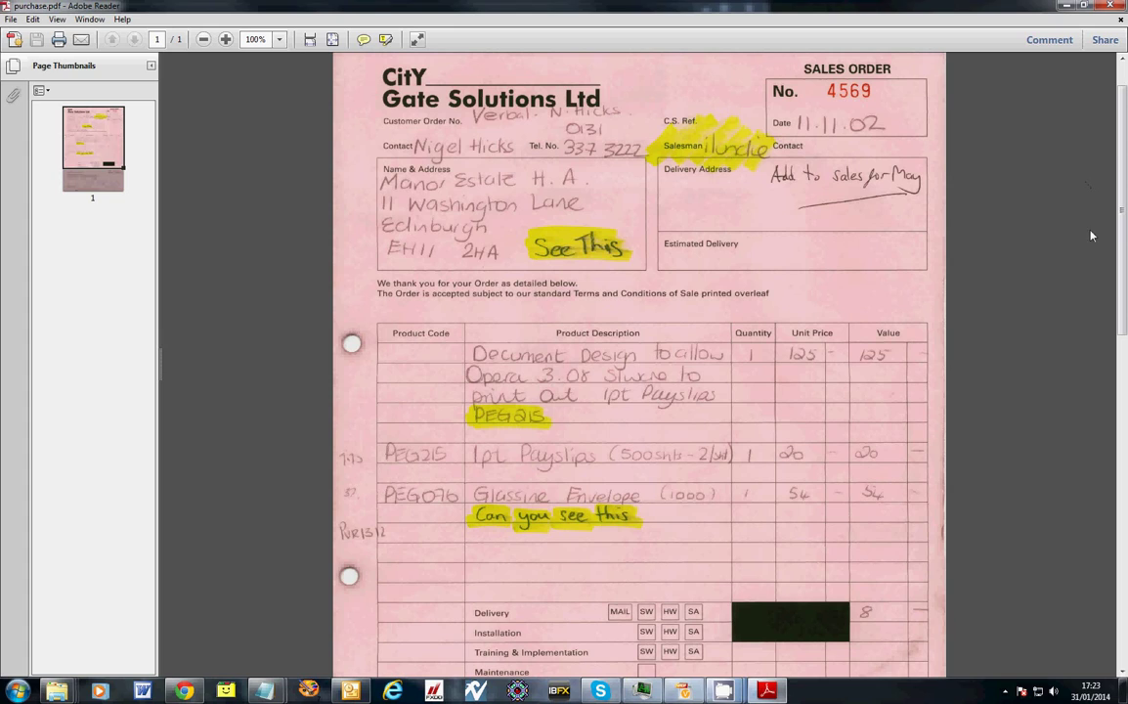
click(1118, 6)
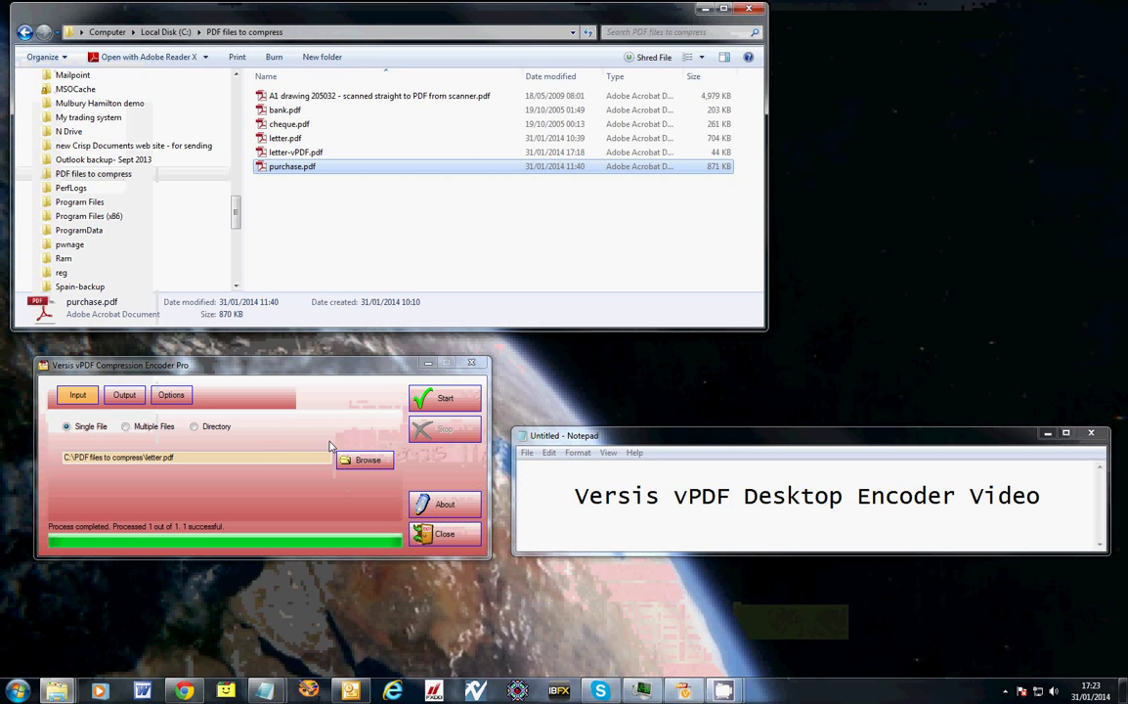
Choose purchase.pdf from the PDF files to compress folder as the single input file and run the compression
click(362, 465)
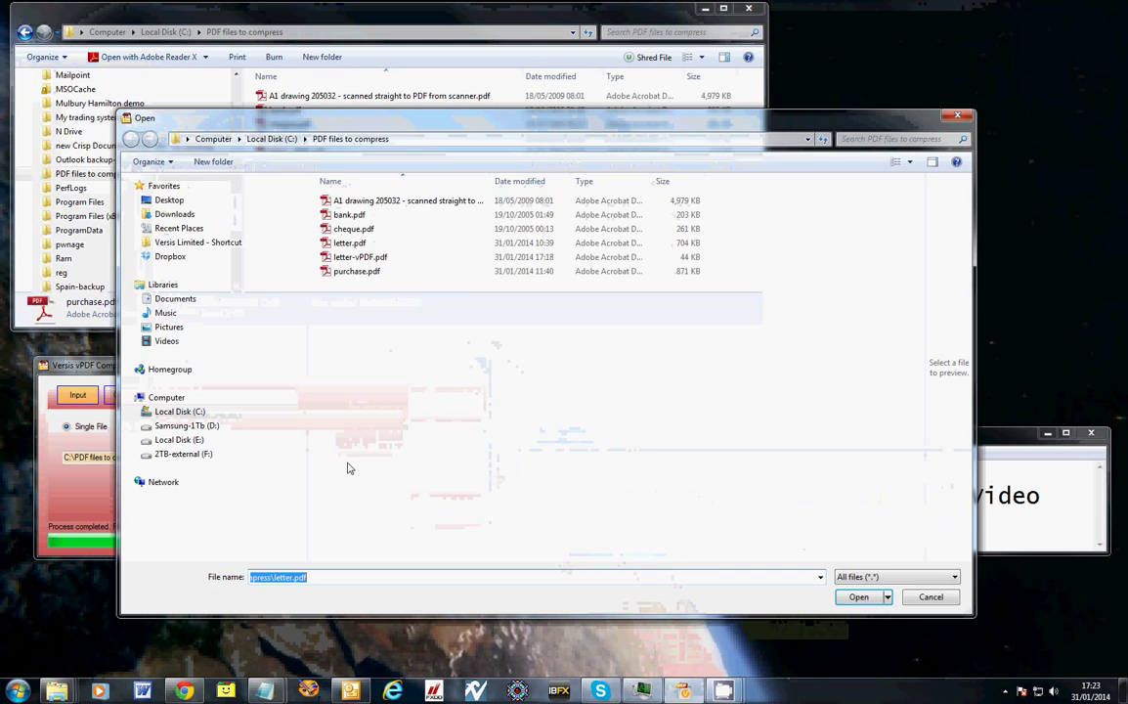
click(362, 271)
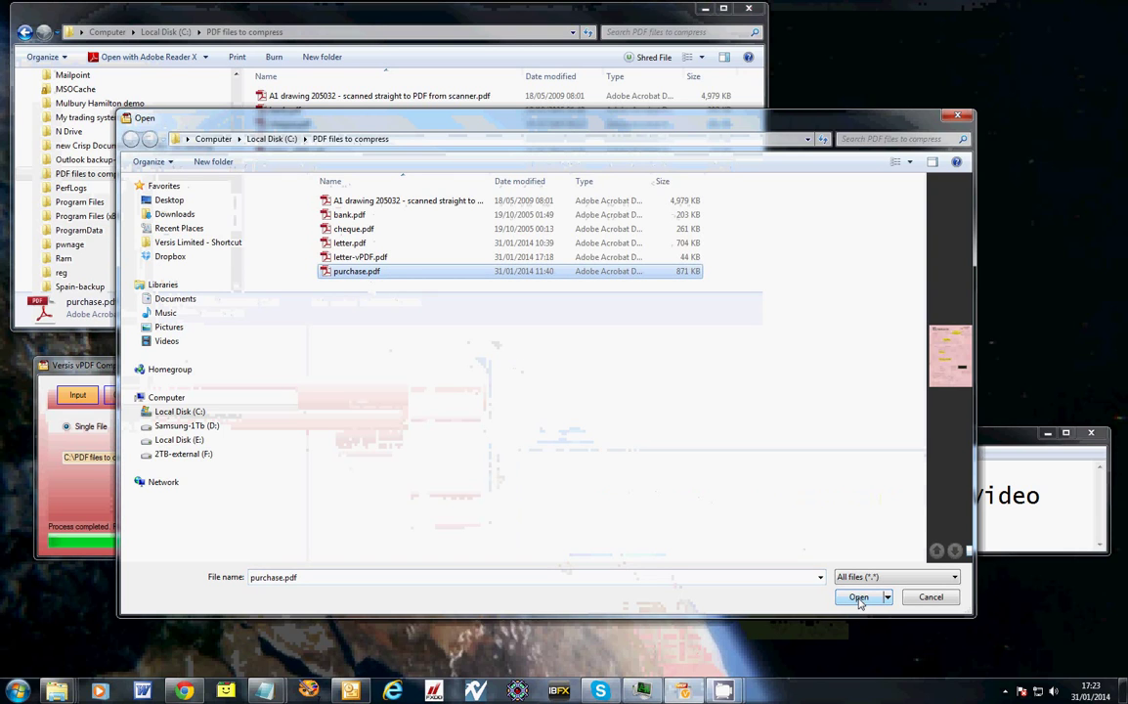
click(858, 597)
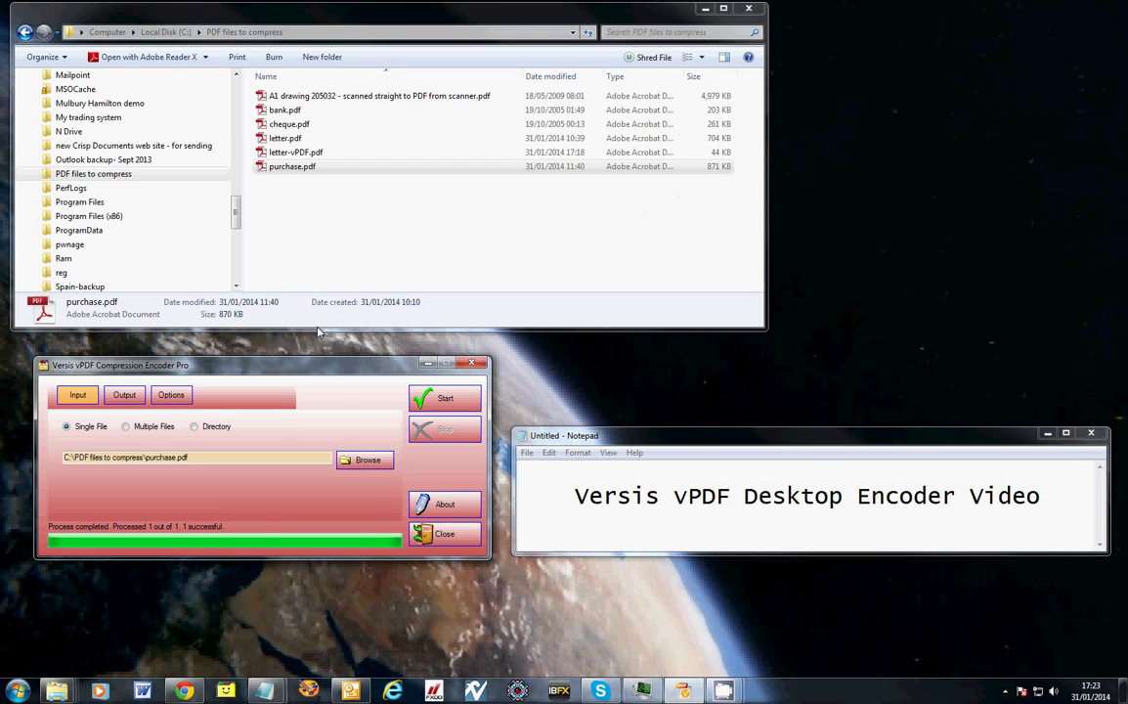
click(432, 405)
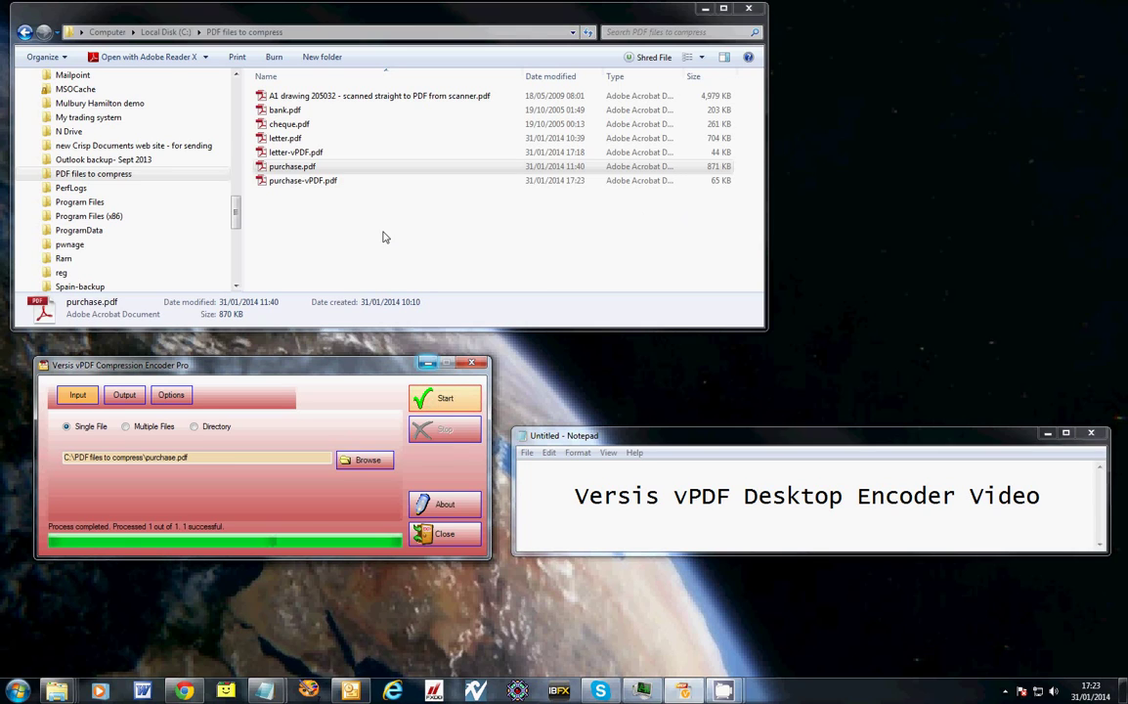
Open the compressed purchase-vPDF.pdf, inspect its handwriting and highlighted notes at 100% zoom, and close it
click(306, 183)
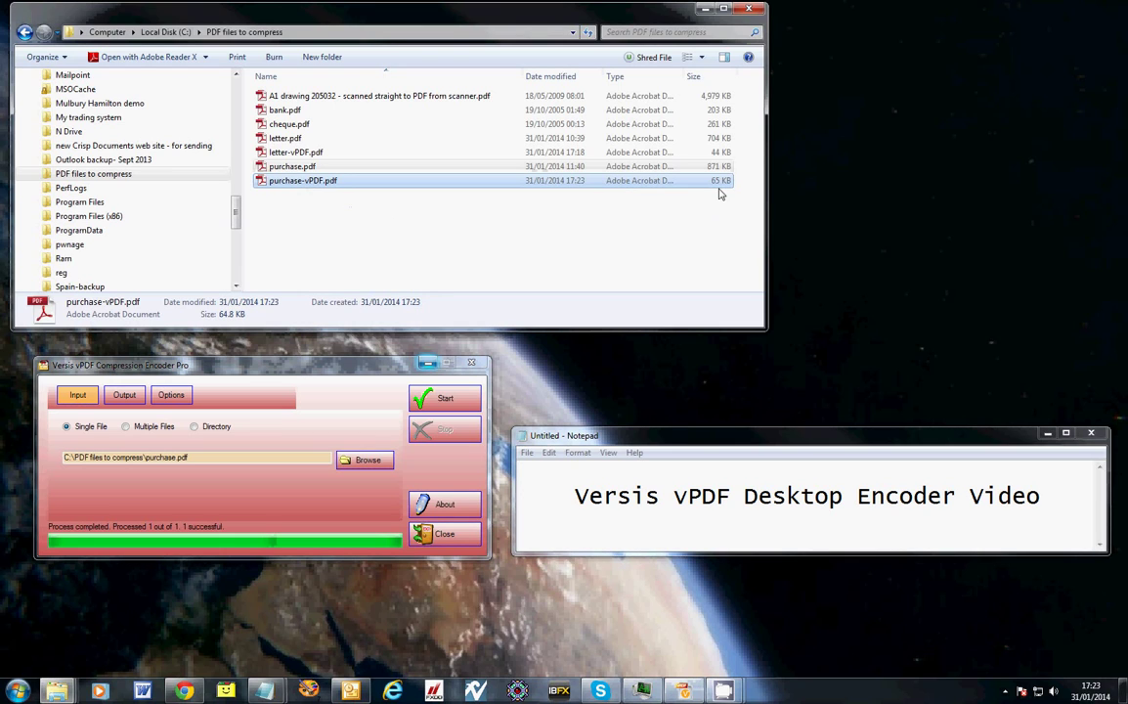
double_click(264, 183)
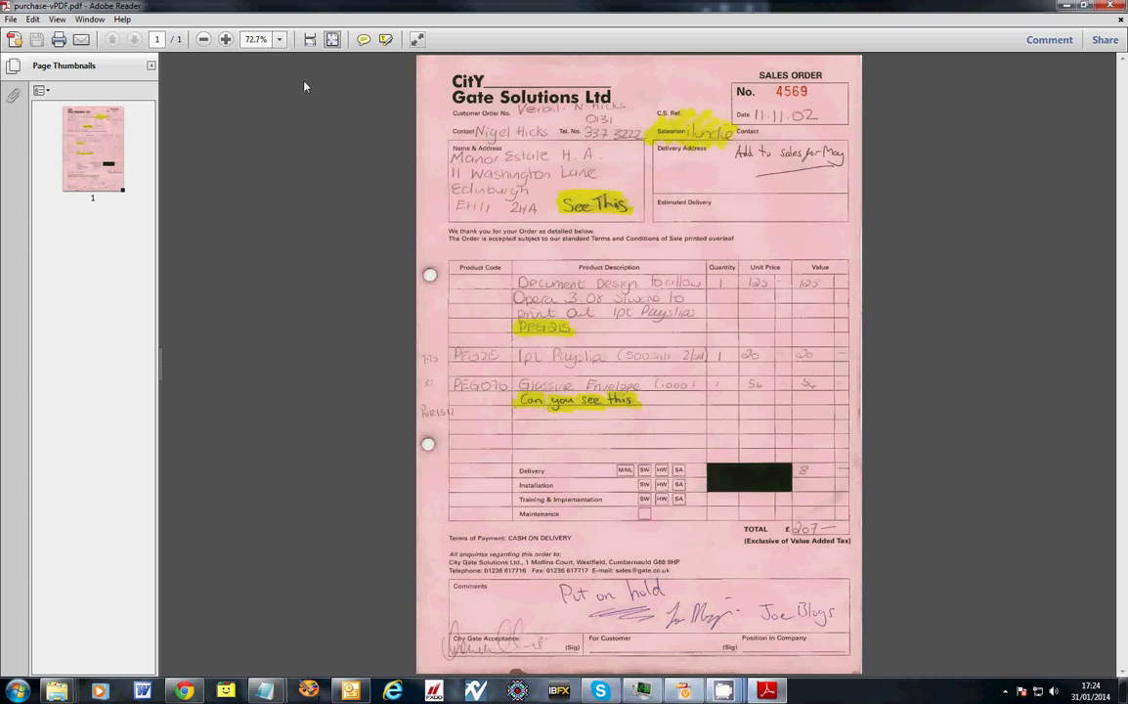
click(225, 40)
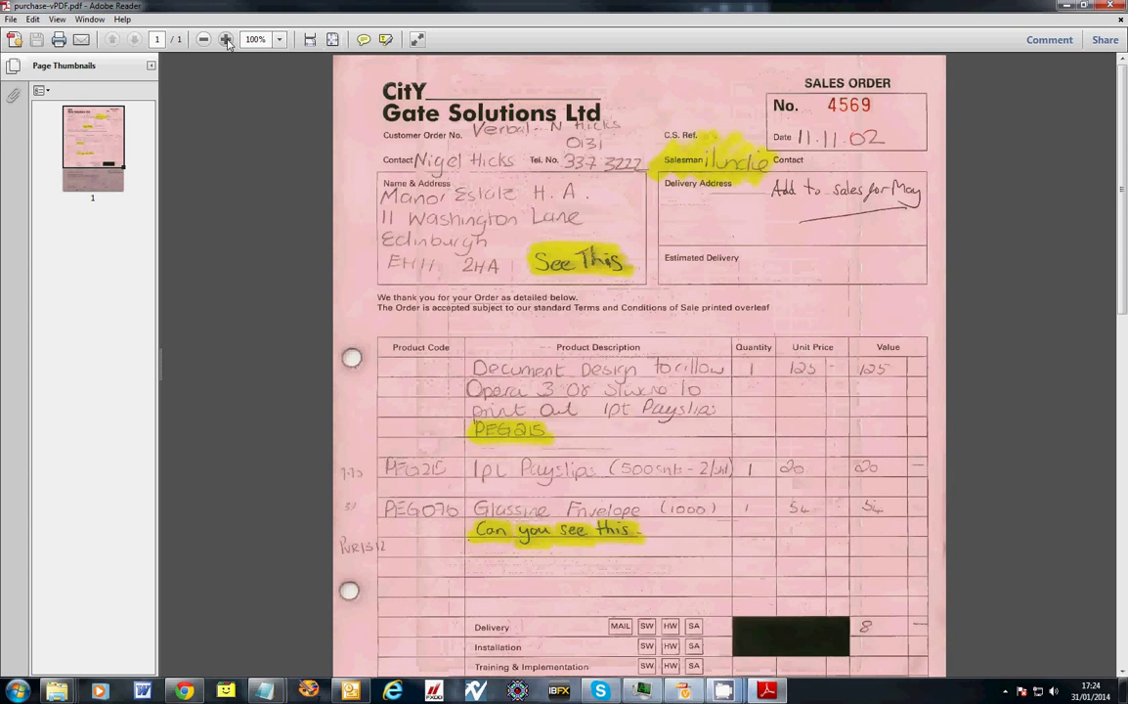
drag(1119, 174, 1123, 125)
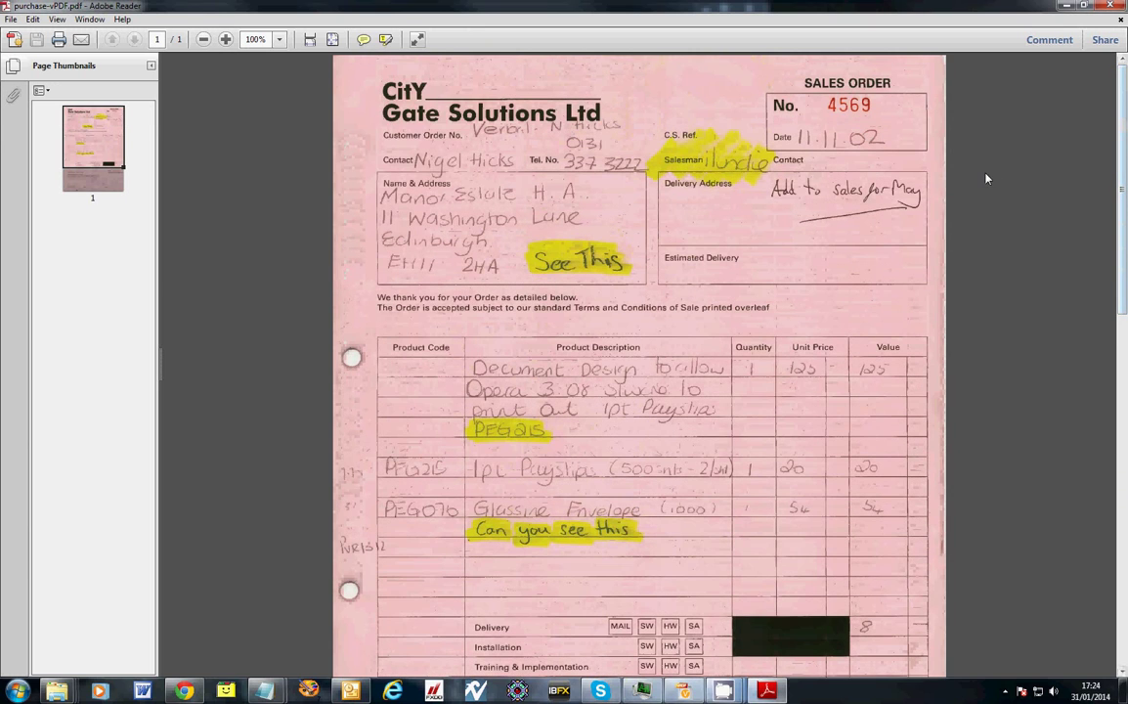
click(1120, 5)
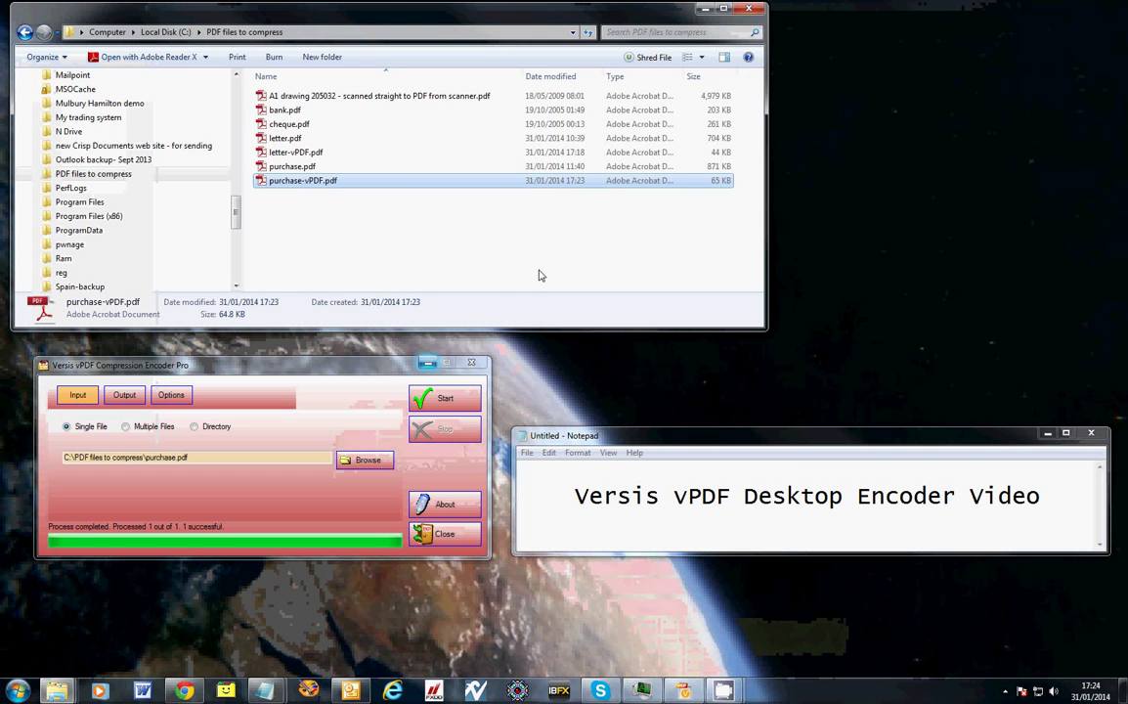